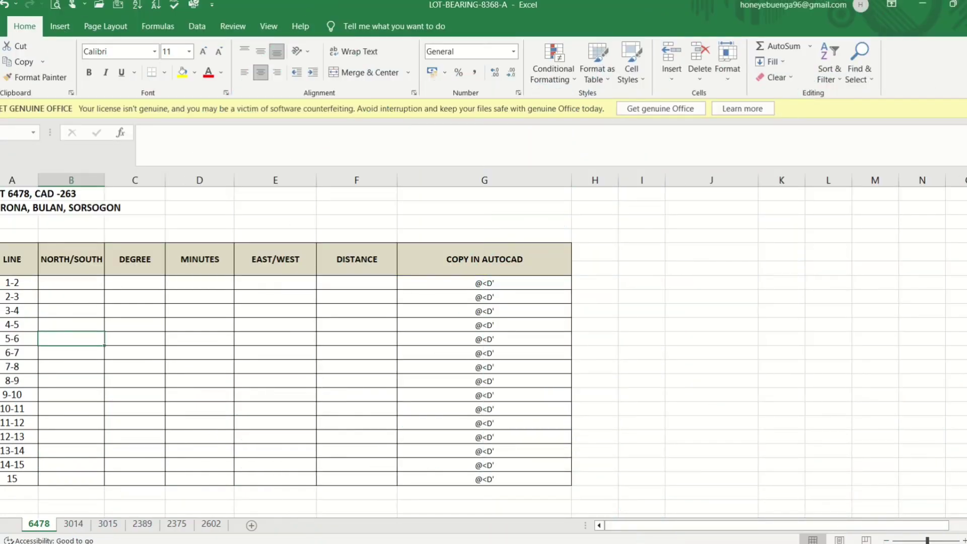
# Inspect the CONCATENATE formulas in the COPY IN AUTOCAD column.
pyautogui.click(454, 285)
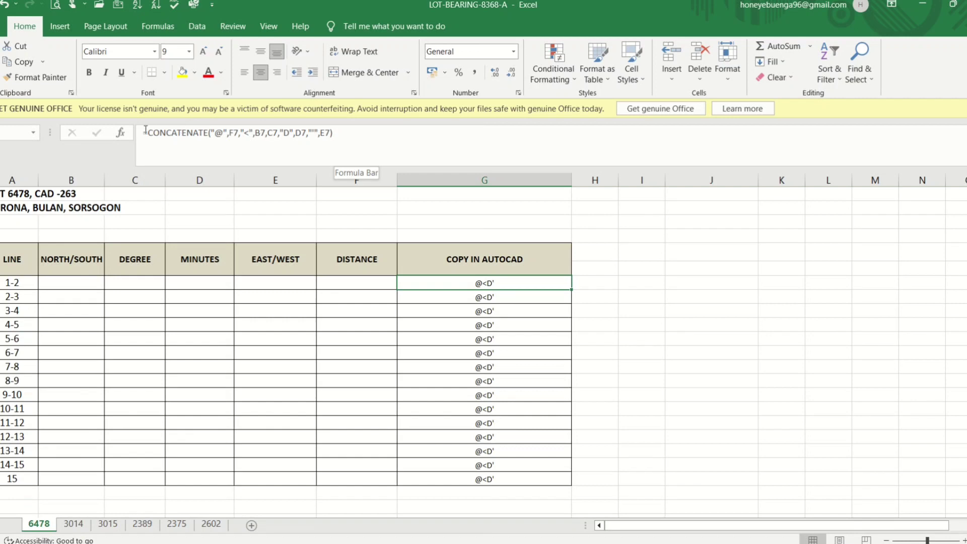
pyautogui.moveTo(334, 132); pyautogui.dragTo(130, 128)
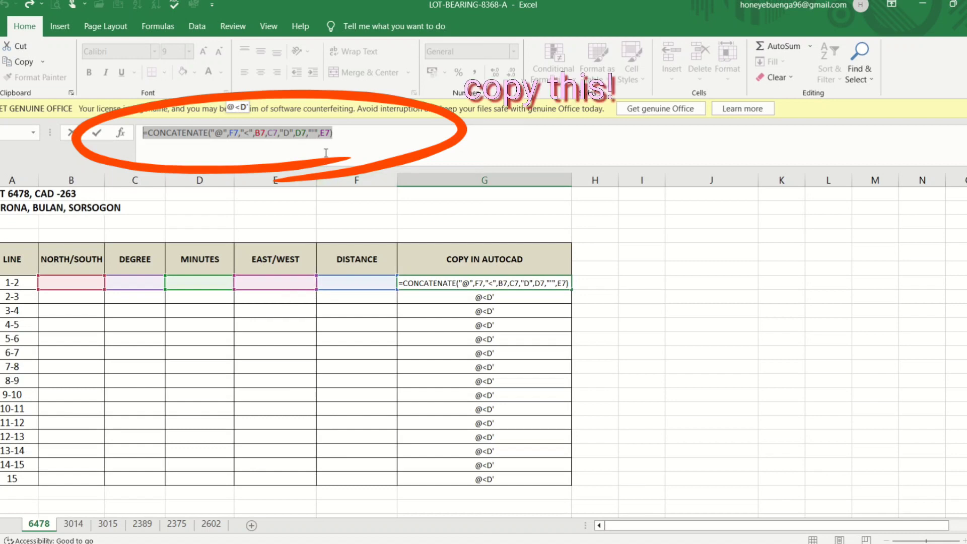
pyautogui.write('=')
pyautogui.click(439, 336)
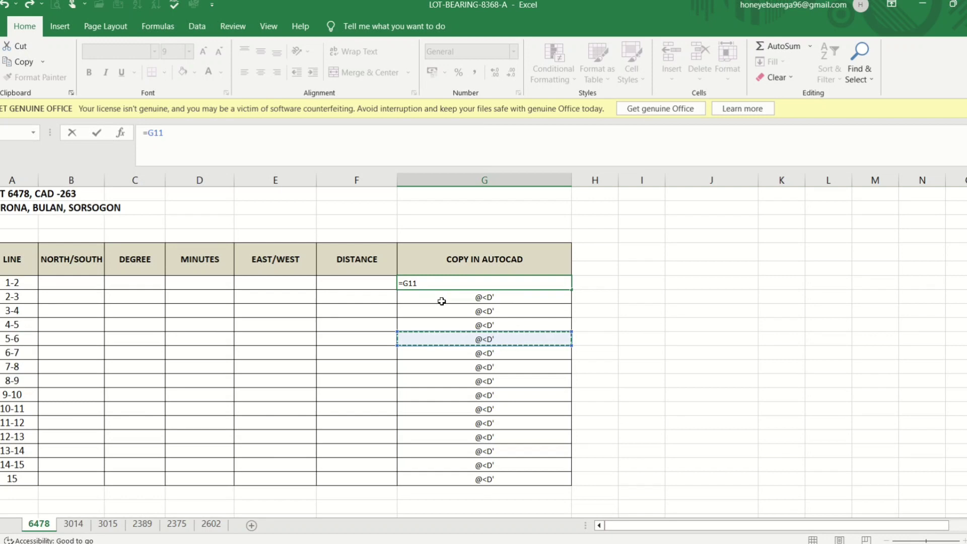
pyautogui.press('Return')
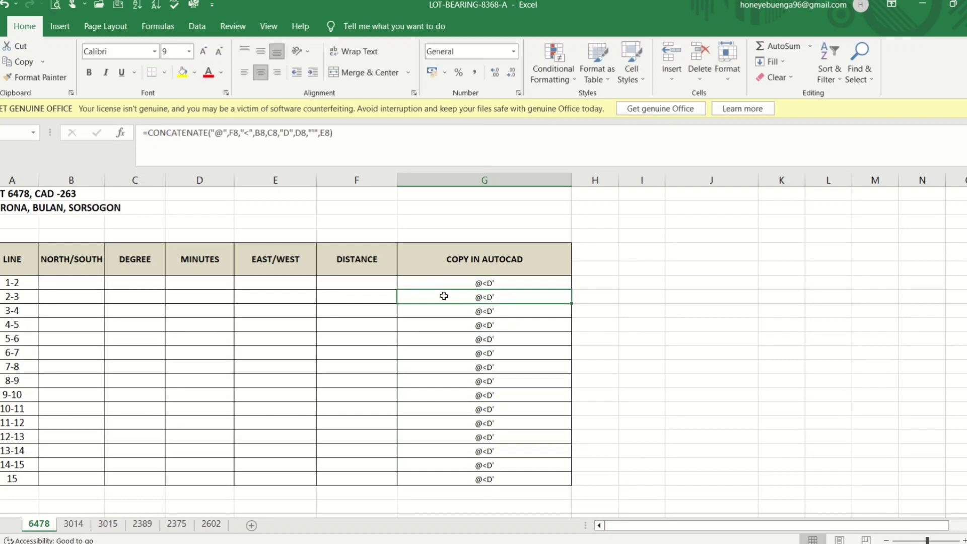
pyautogui.click(442, 311)
pyautogui.click(441, 326)
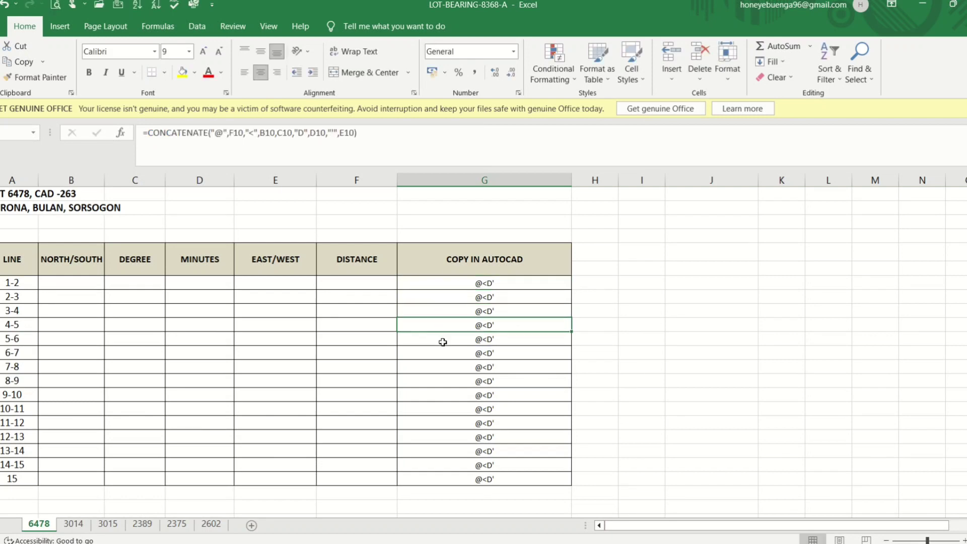
pyautogui.moveTo(443, 283); pyautogui.dragTo(449, 478)
pyautogui.click(282, 398)
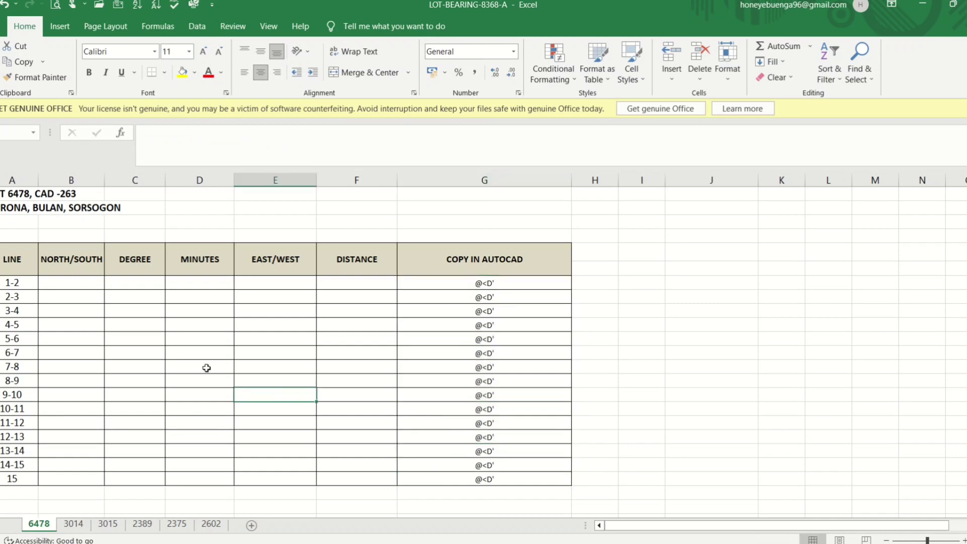
# Enter the line 1-2 bearing as S 28° 48' E.
pyautogui.click(83, 284)
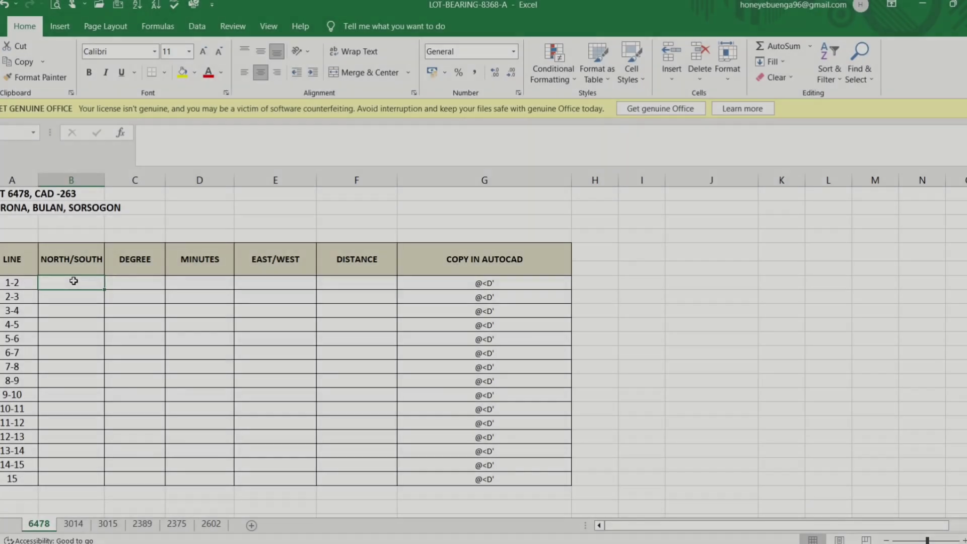
pyautogui.write('S')
pyautogui.press('Tab')
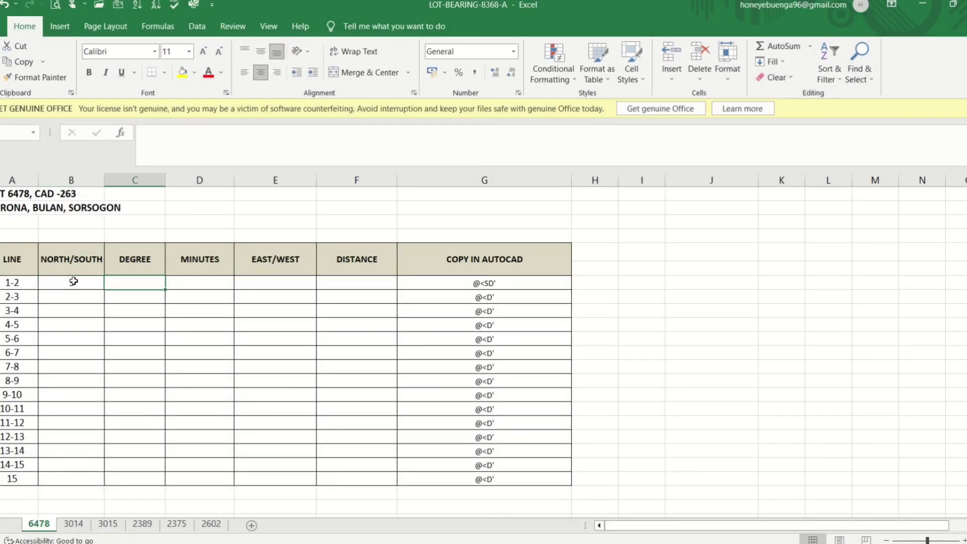
pyautogui.write('28')
pyautogui.press('Tab')
pyautogui.write('4')
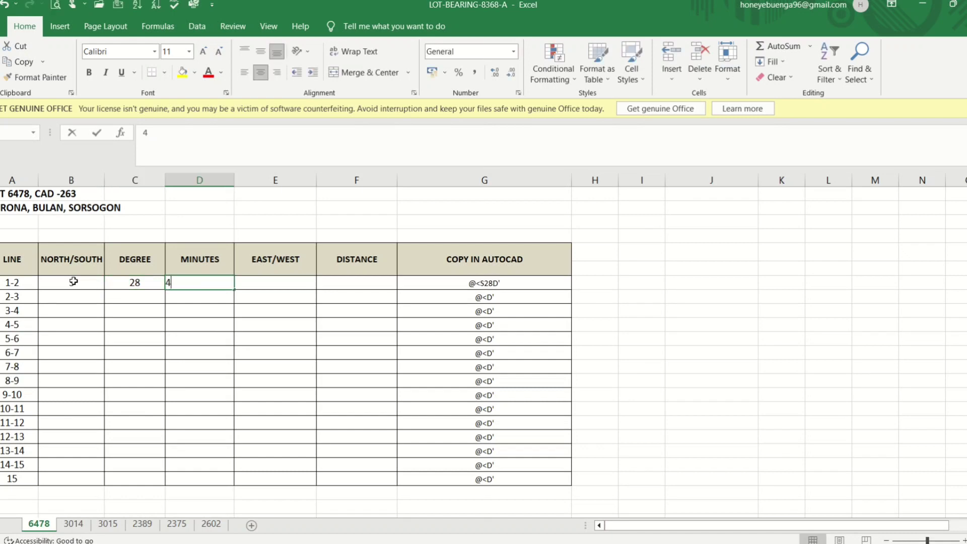
pyautogui.write('8')
pyautogui.press('Tab')
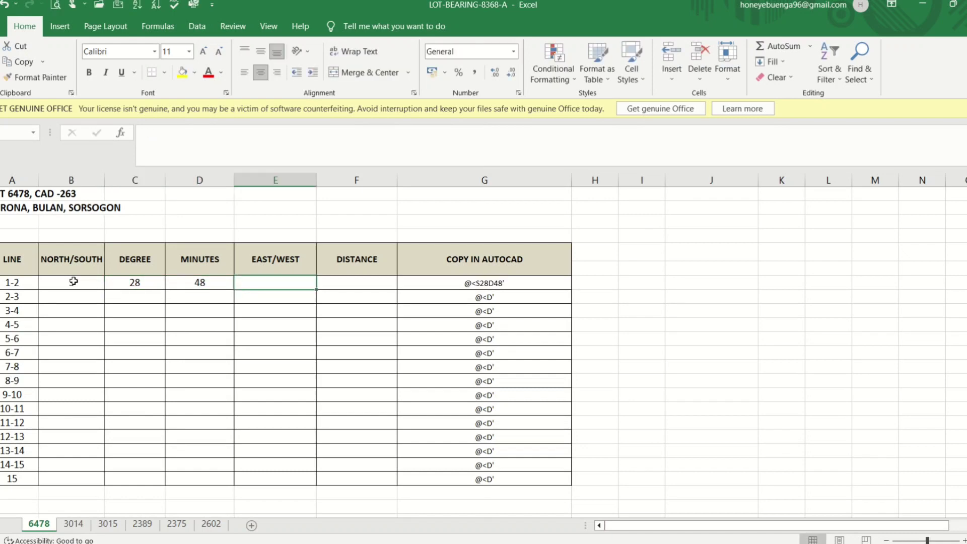
pyautogui.write('EAST/WEST')
pyautogui.press('Tab')
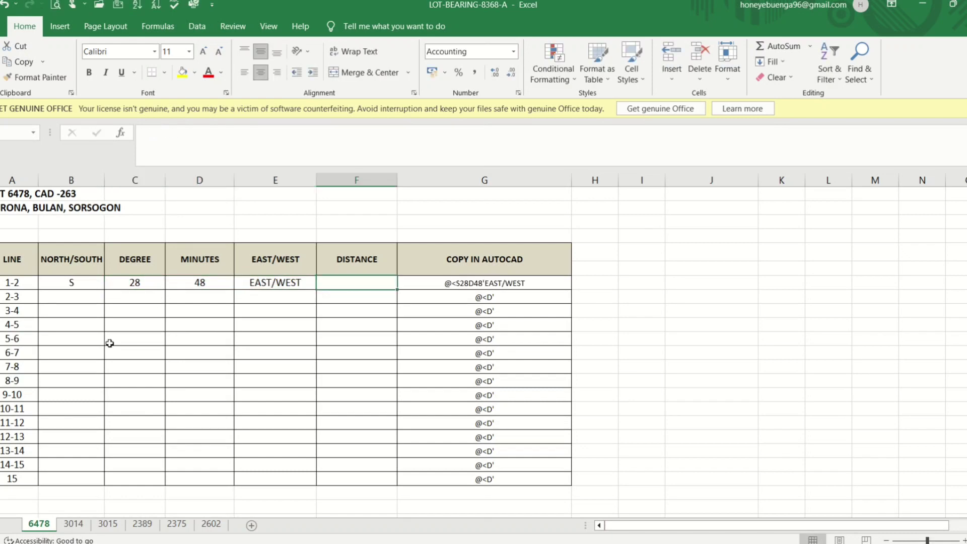
# Correct line 1-2's east/west entry to E and give it distance 26.40.
pyautogui.click(263, 282)
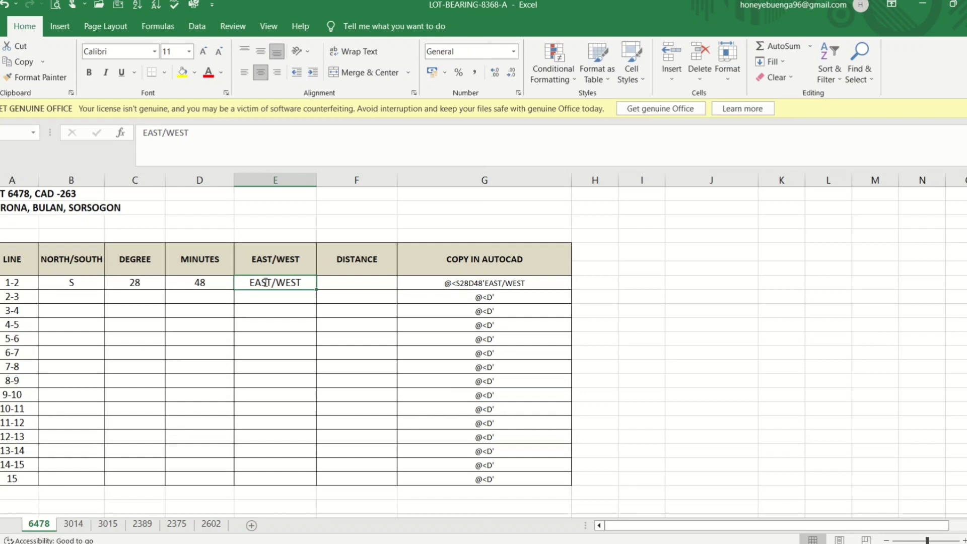
pyautogui.doubleClick(265, 283)
pyautogui.write('E')
pyautogui.press('Tab')
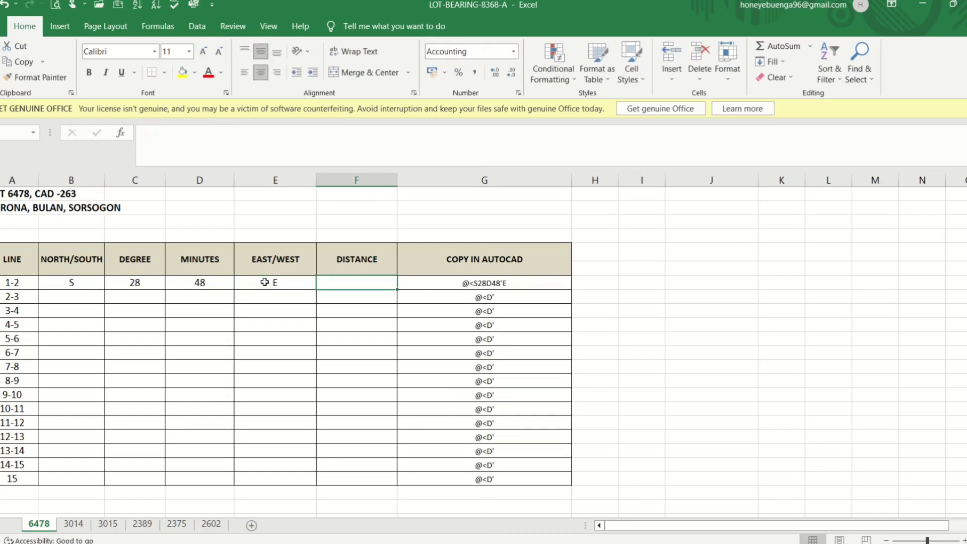
pyautogui.click(346, 282)
pyautogui.write('26.40')
pyautogui.press('Return')
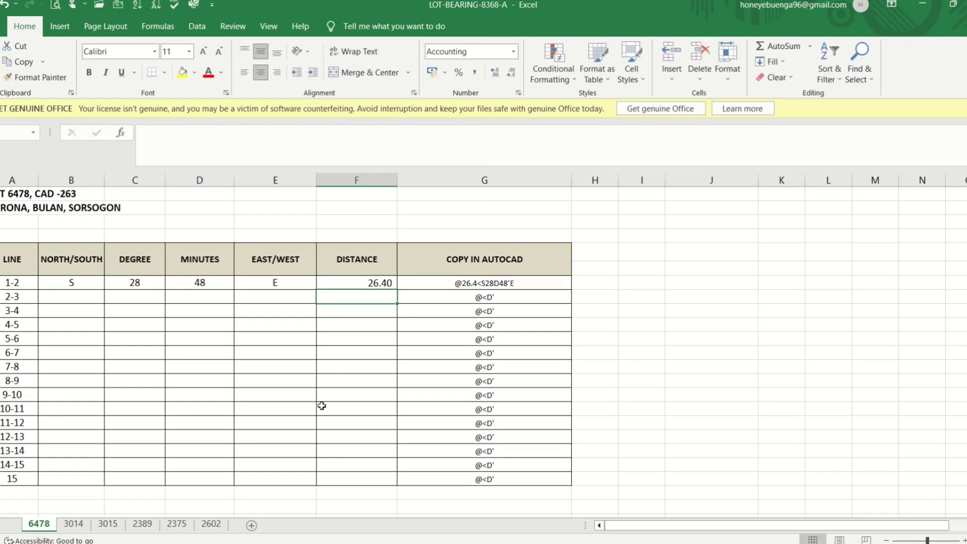
# Enter the line 2-3 bearing as S 39° 8' E.
pyautogui.click(83, 298)
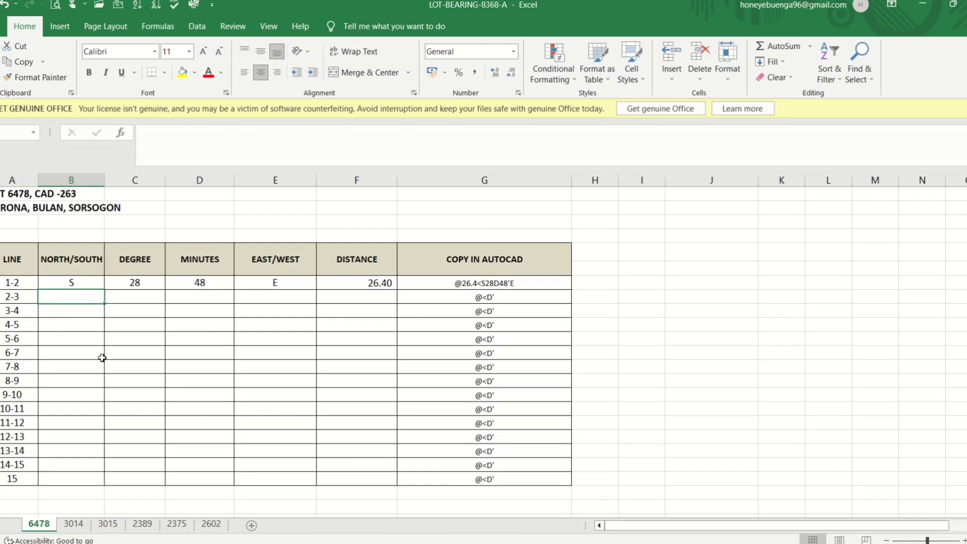
pyautogui.write('S')
pyautogui.press('Tab')
pyautogui.write('39')
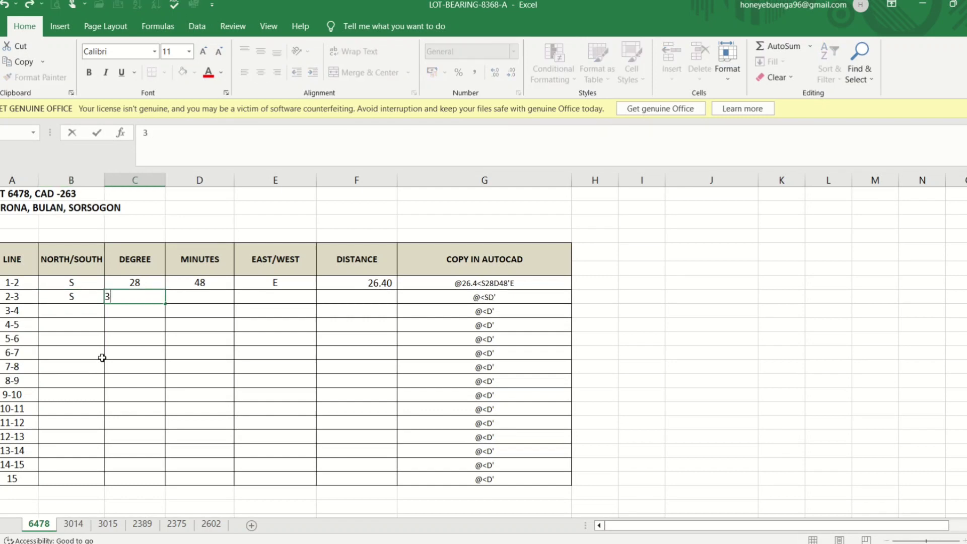
pyautogui.press('Tab')
pyautogui.write('8')
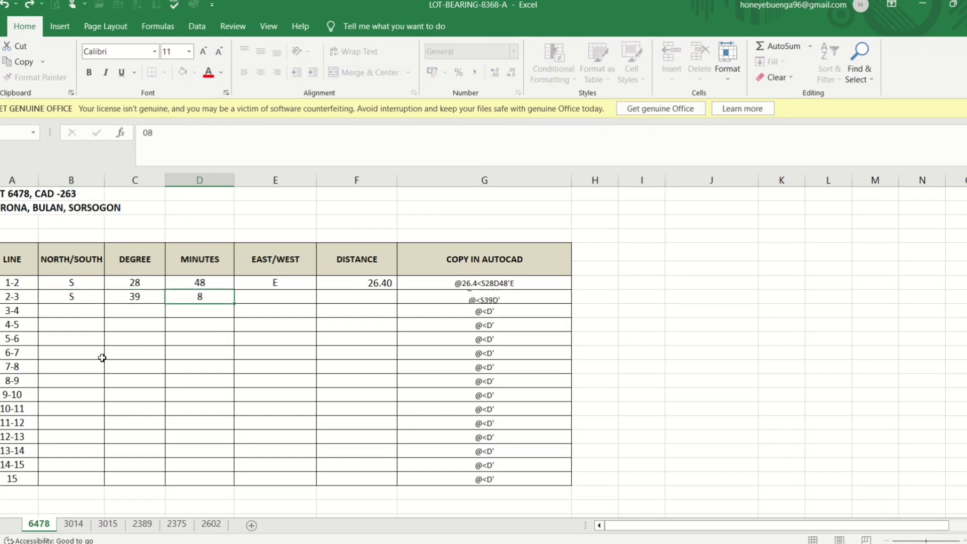
pyautogui.press('Tab')
pyautogui.write('E')
pyautogui.press('Tab')
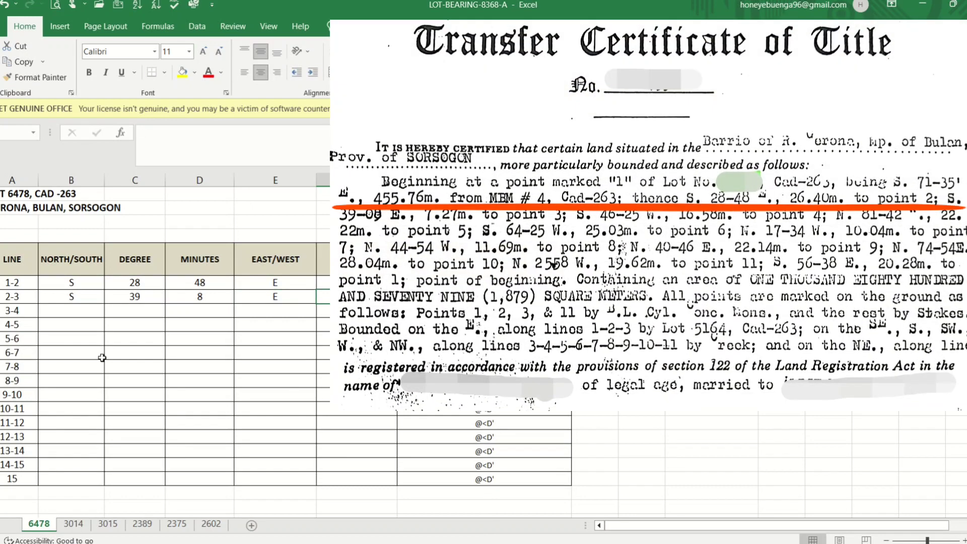
# Move down to line 3-4 and enter its bearing S 46° 25' W.
pyautogui.press('Left')
pyautogui.press('Down')
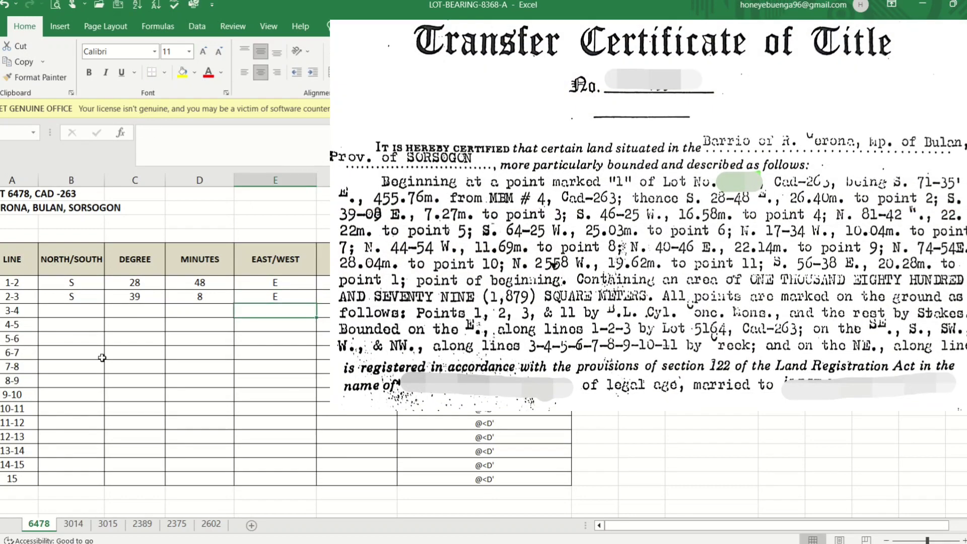
pyautogui.press('Left')
pyautogui.press('Left')
pyautogui.press('Left')
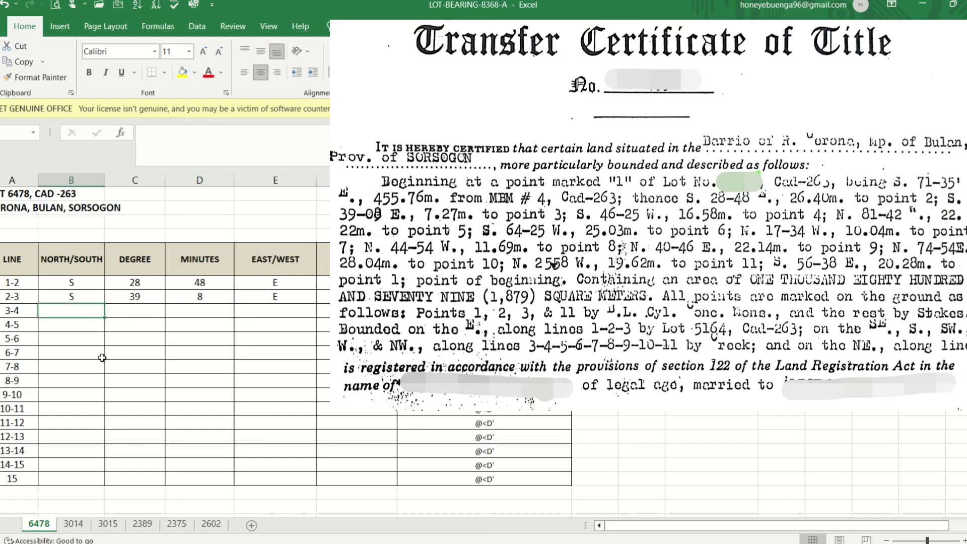
pyautogui.write('S')
pyautogui.press('Tab')
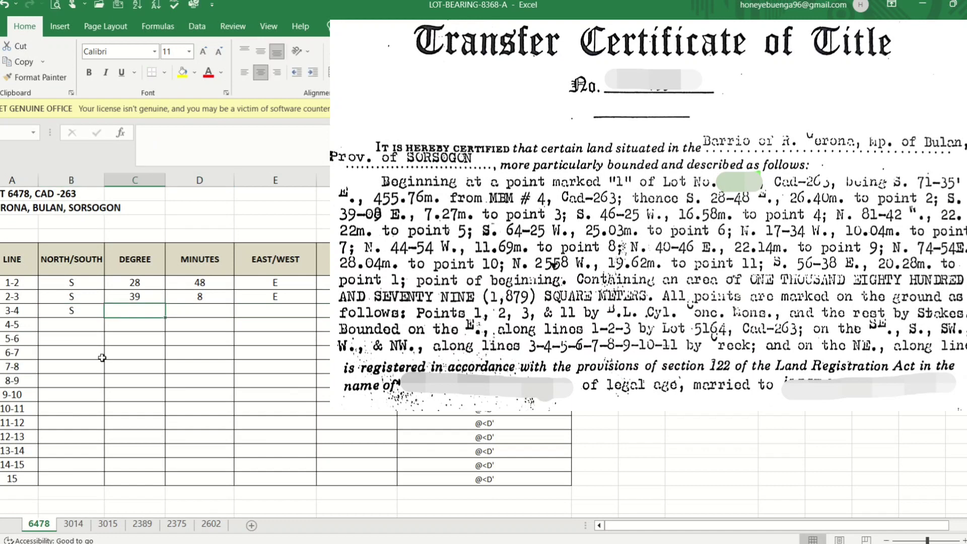
pyautogui.write('46')
pyautogui.press('Tab')
pyautogui.write('25')
pyautogui.press('Tab')
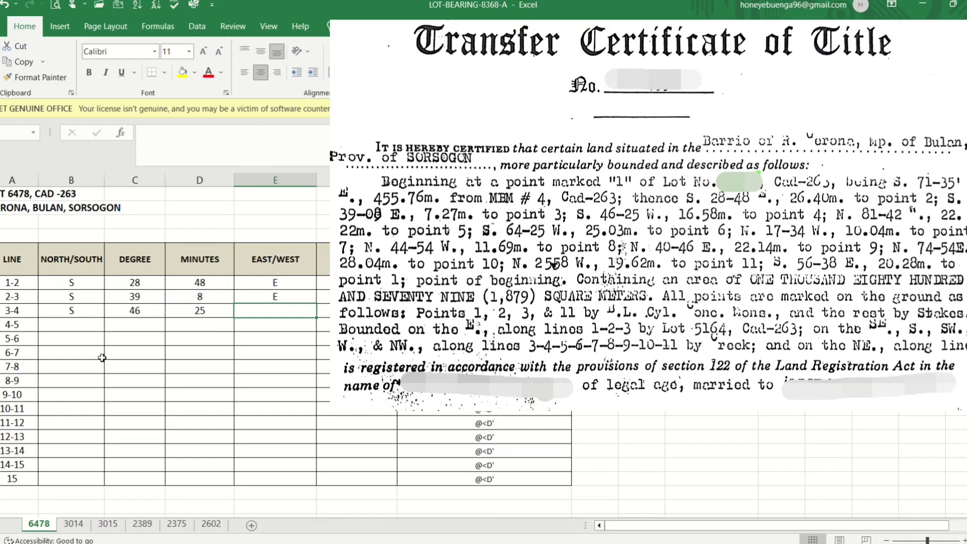
pyautogui.write('W')
pyautogui.press('Tab')
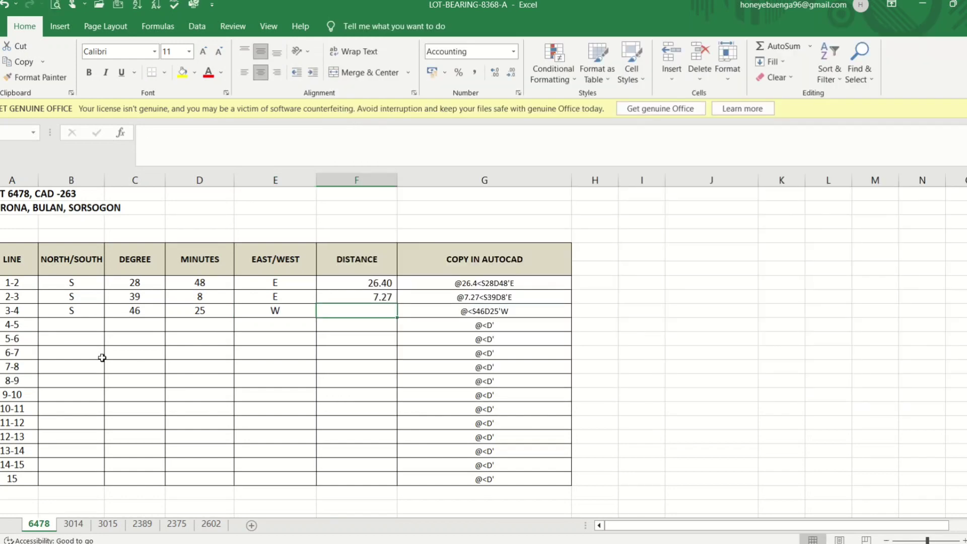
# Give line 3-4 distance 16.58, then fill line 4-5 as N 81° 42' W, 22.22.
pyautogui.write('16.58')
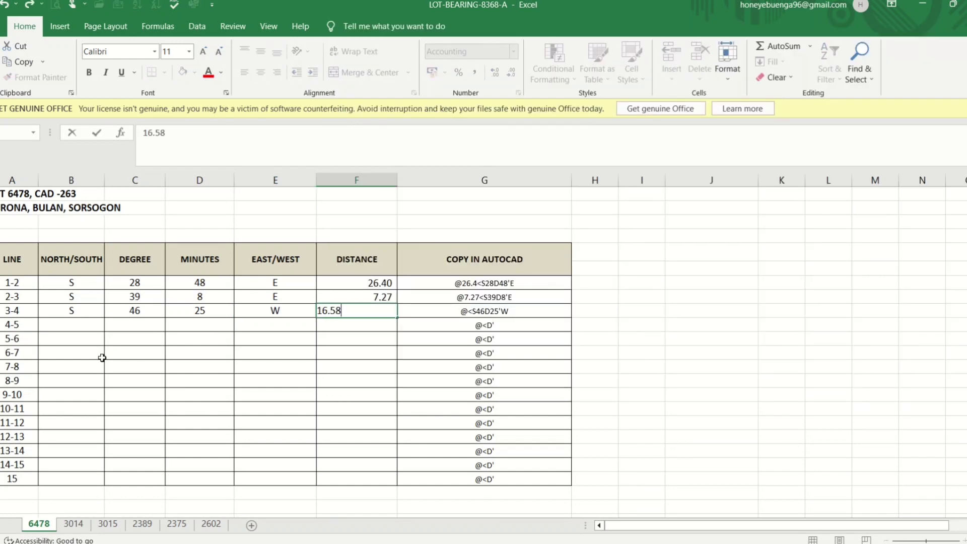
pyautogui.press('Return')
pyautogui.press('Home')
pyautogui.press('Right')
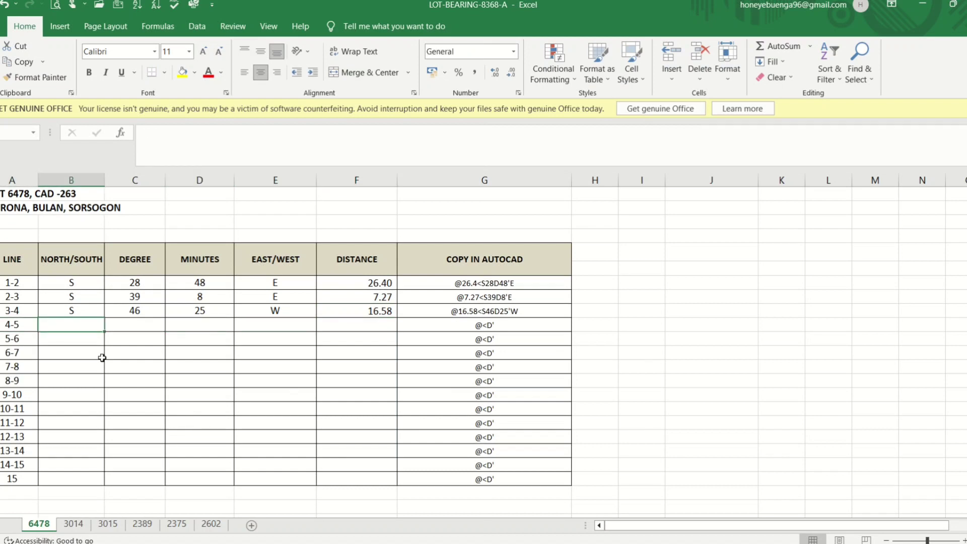
pyautogui.write('N')
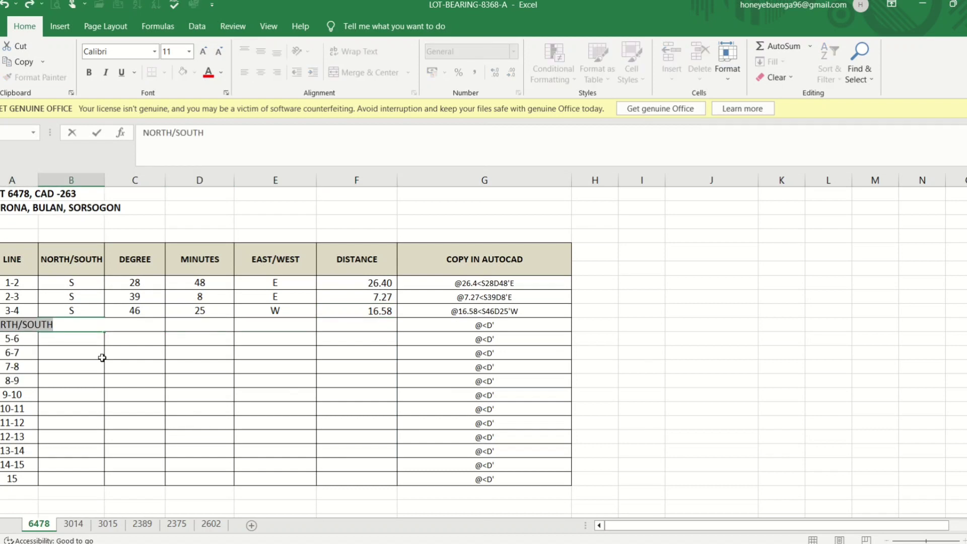
pyautogui.press('Delete')
pyautogui.press('Right')
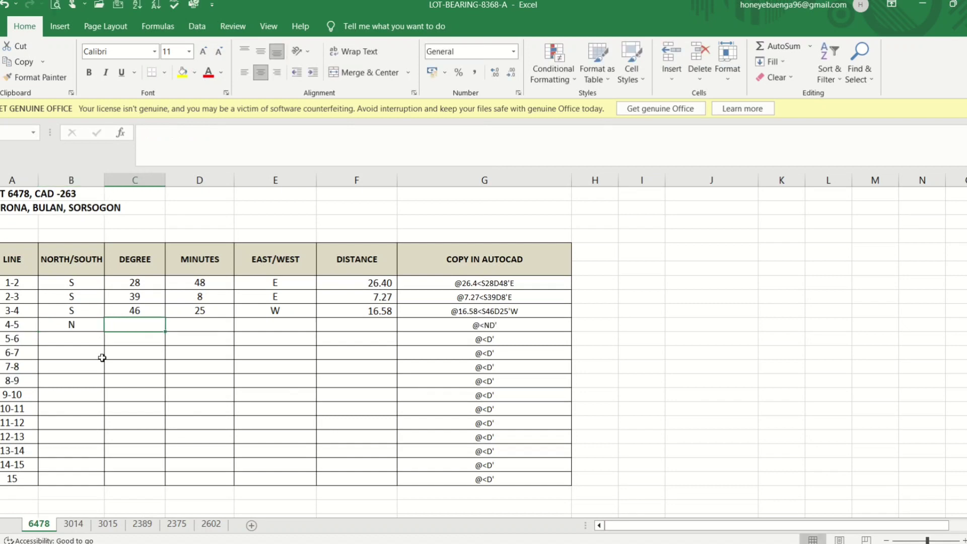
pyautogui.write('81')
pyautogui.press('Right')
pyautogui.write('42')
pyautogui.press('Right')
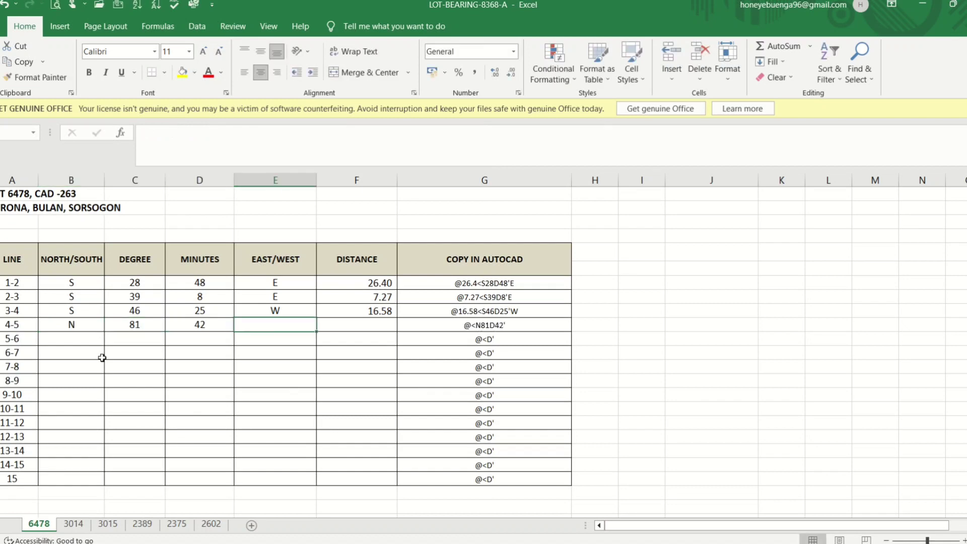
pyautogui.write('W')
pyautogui.press('Right')
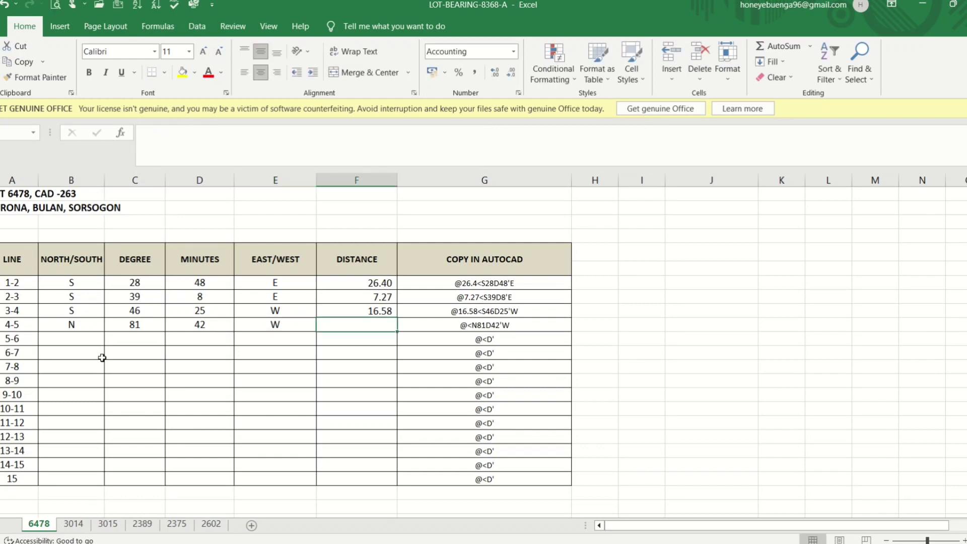
pyautogui.write('22.22')
pyautogui.press('Return')
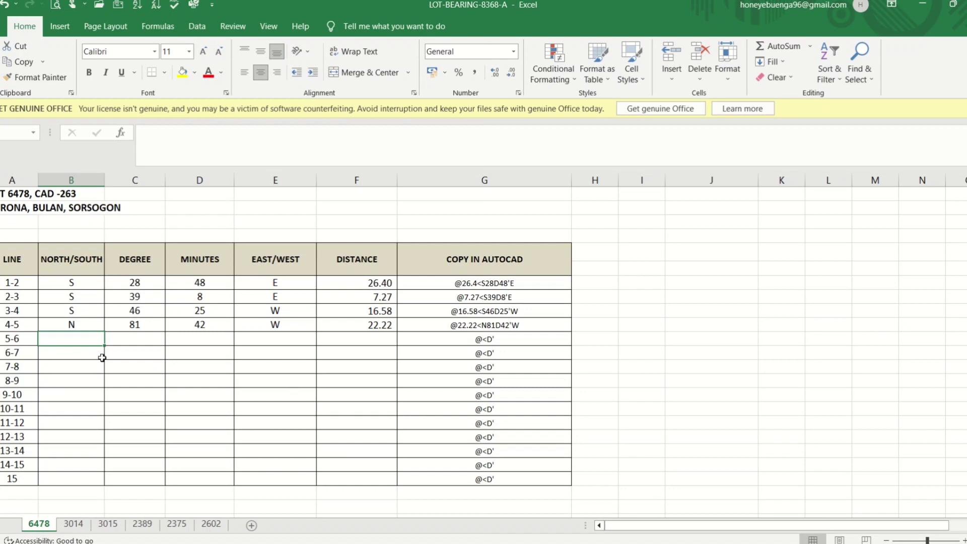
# Fill line 5-6 as S 64° 25' W with distance 25.03.
pyautogui.write('S')
pyautogui.press('Right')
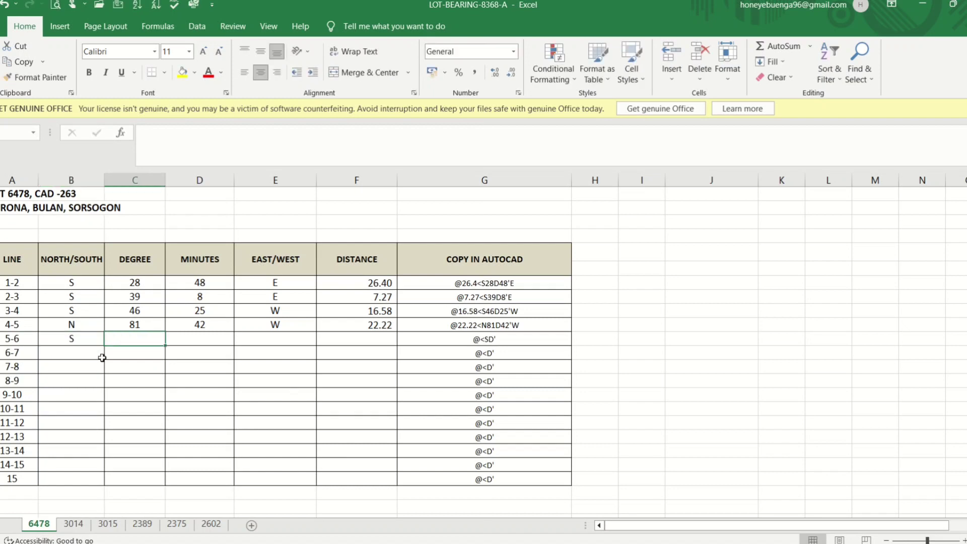
pyautogui.write('64')
pyautogui.press('Right')
pyautogui.write('2')
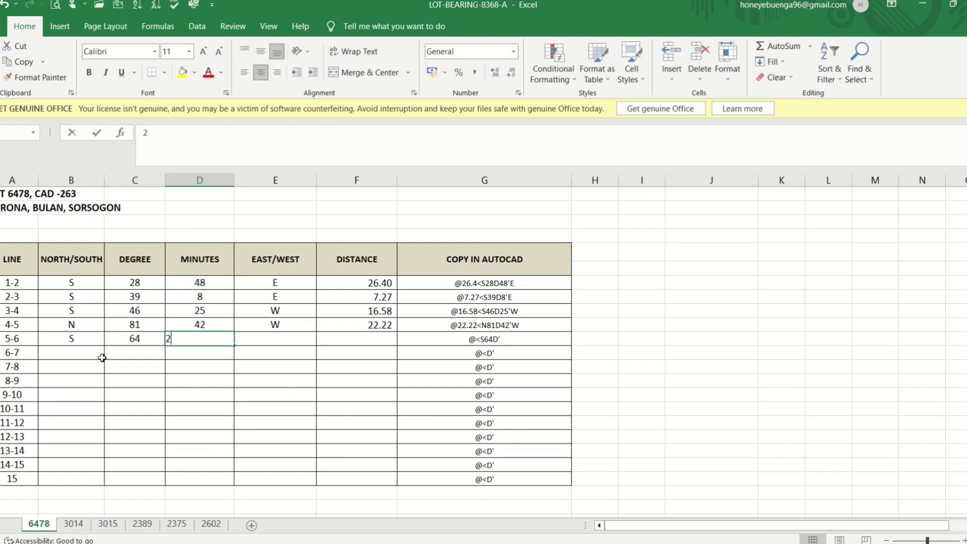
pyautogui.write('5')
pyautogui.press('Right')
pyautogui.write('W')
pyautogui.press('Right')
pyautogui.press('Right')
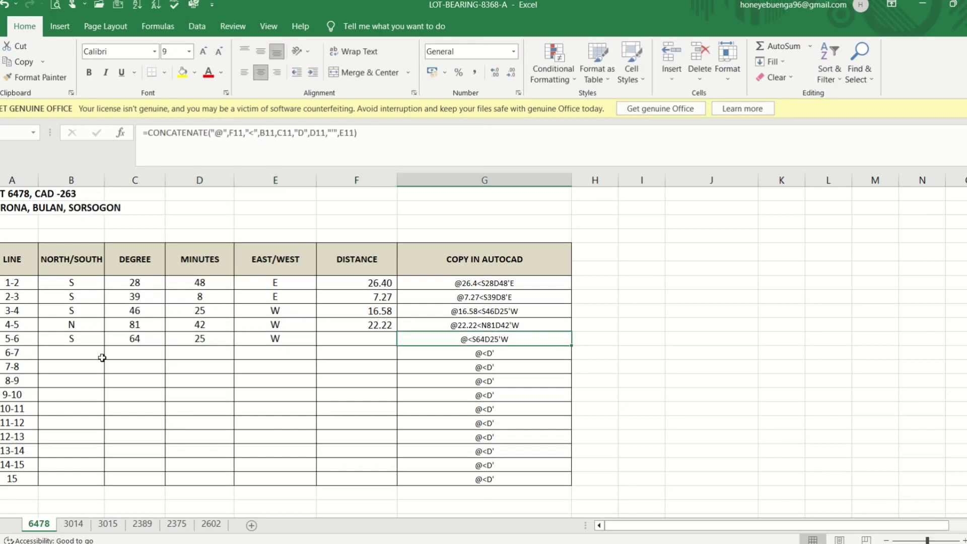
pyautogui.press('Left')
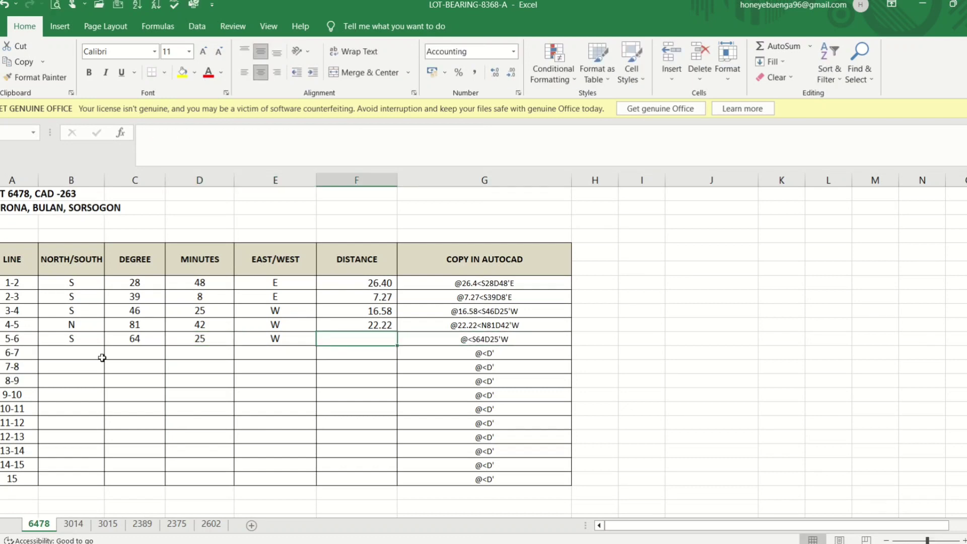
pyautogui.write('25.03')
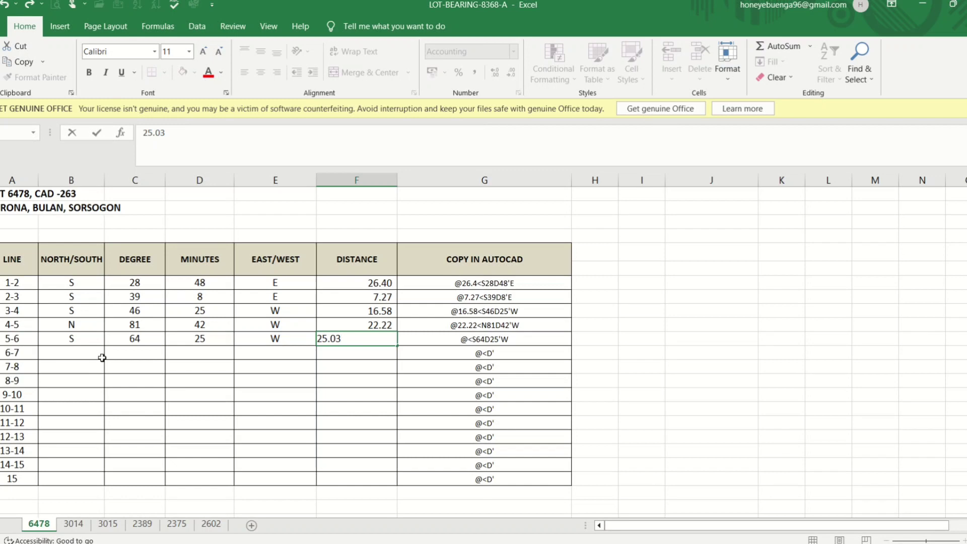
pyautogui.press('Return')
# Fill line 6-7 as N 17° 34' W with distance 10.04.
pyautogui.press('Left')
pyautogui.press('Left')
pyautogui.press('Left')
pyautogui.press('Left')
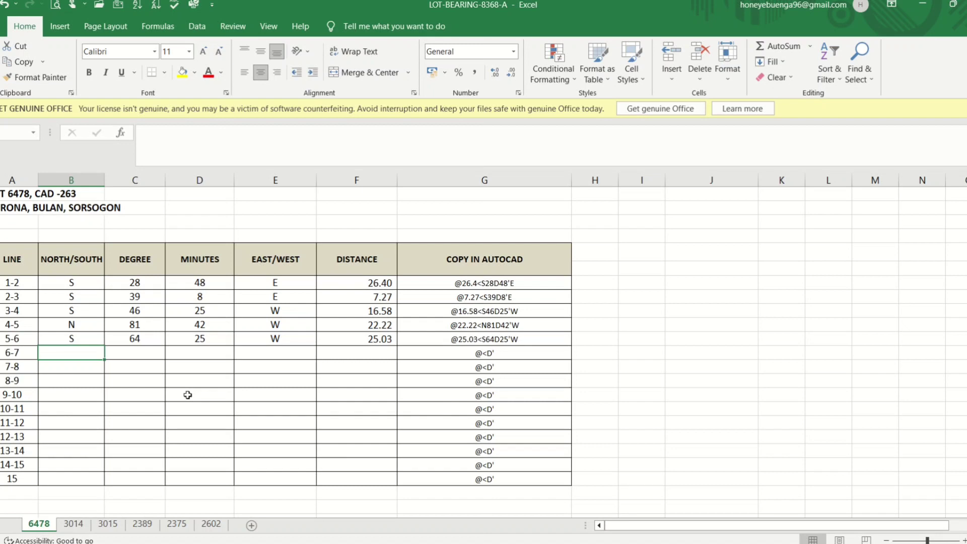
pyautogui.write('N')
pyautogui.press('Tab')
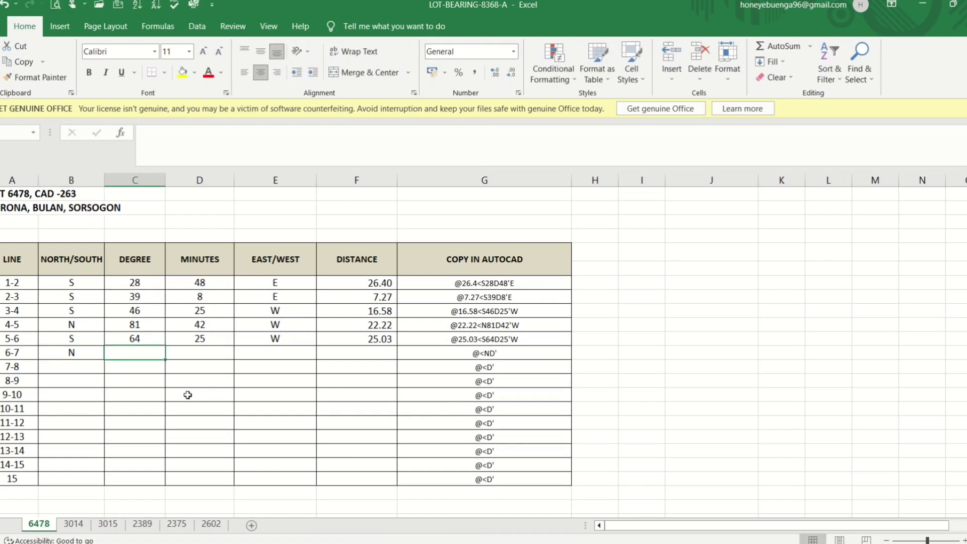
pyautogui.write('17')
pyautogui.press('Tab')
pyautogui.write('34')
pyautogui.press('Tab')
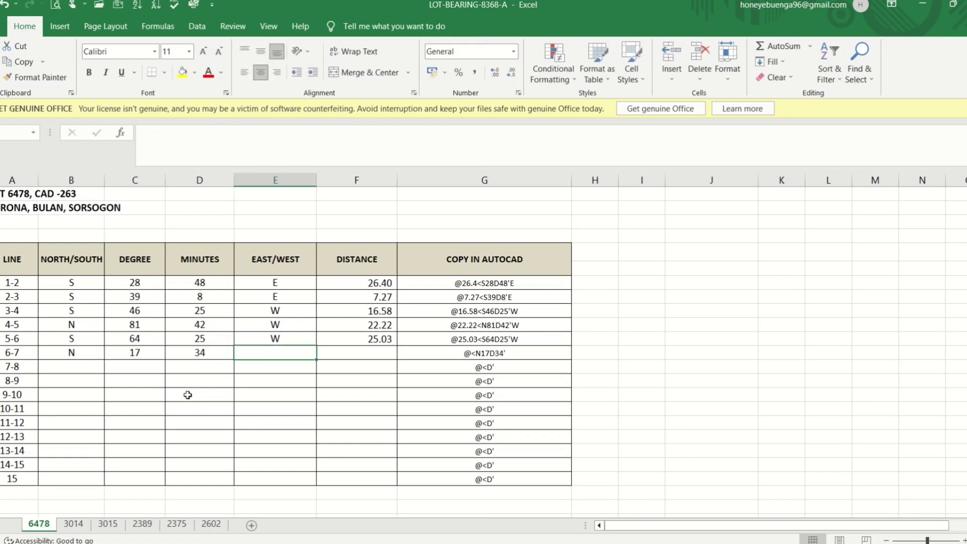
pyautogui.write('W')
pyautogui.press('Tab')
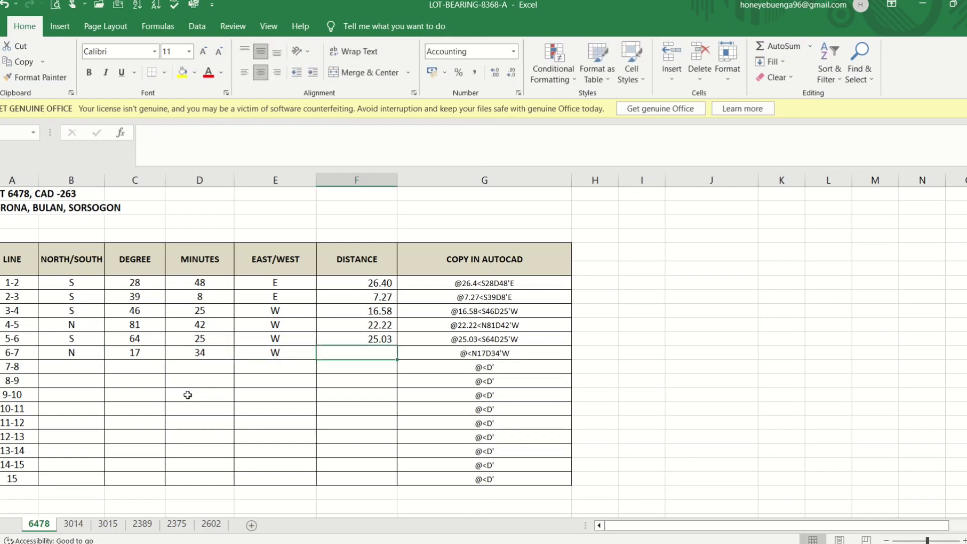
pyautogui.write('10.04')
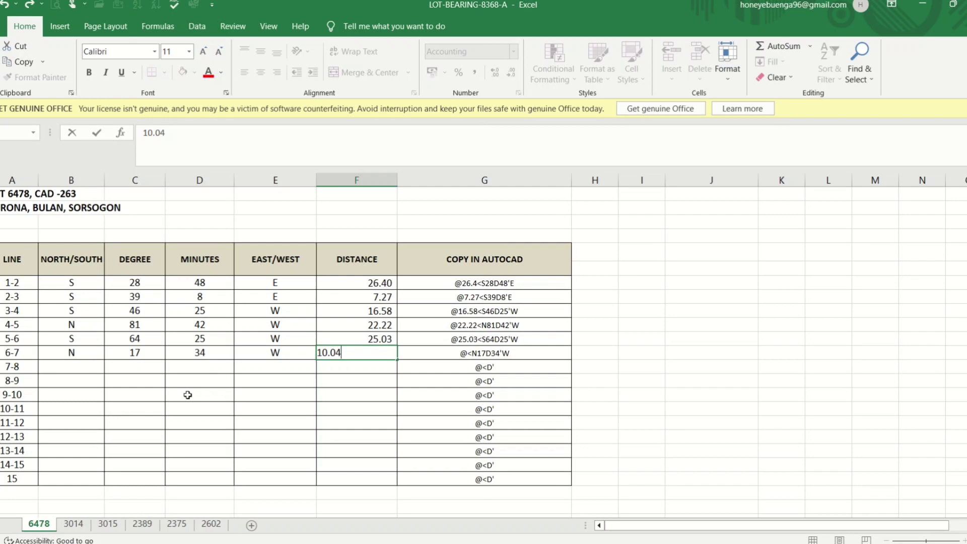
pyautogui.press('Return')
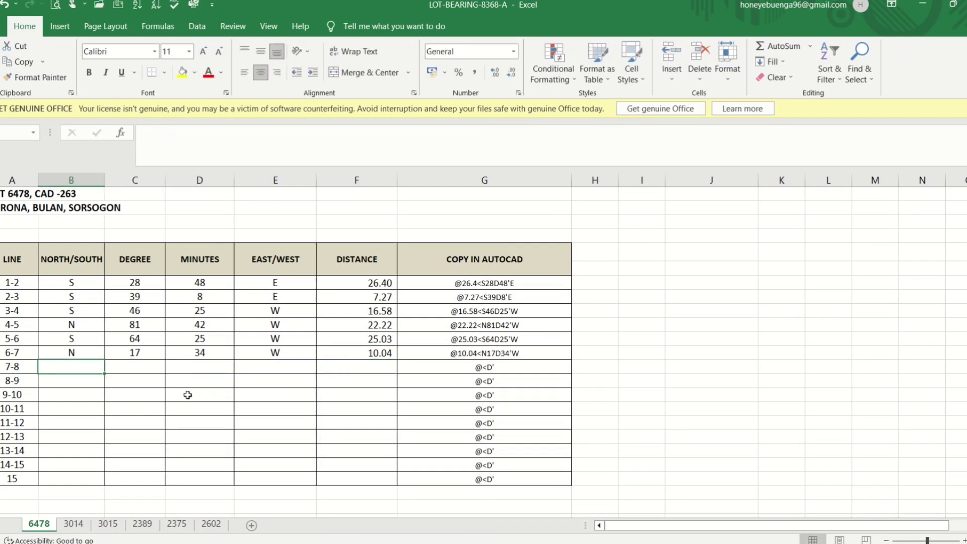
# Fill line 7-8 as N 44° 54' W with distance 11.69.
pyautogui.write('N')
pyautogui.press('Tab')
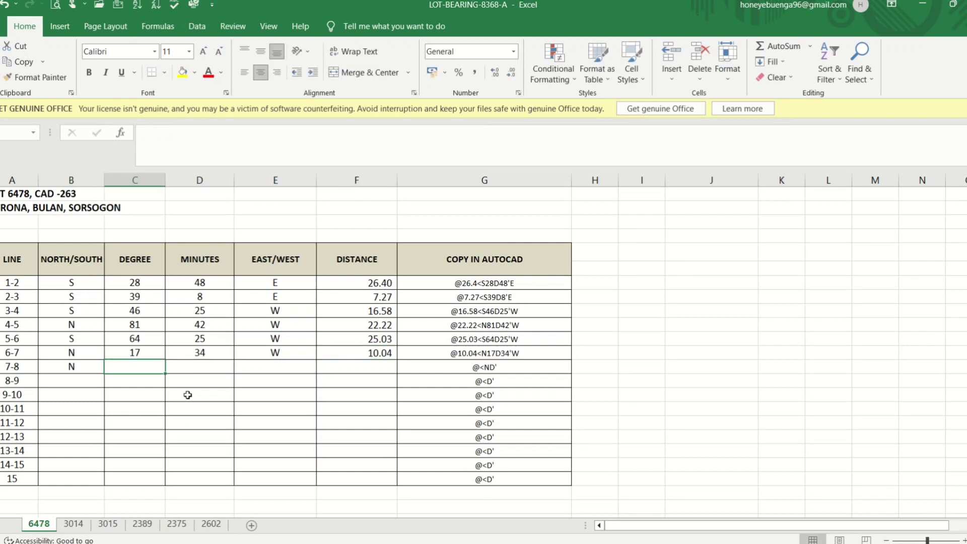
pyautogui.write('44')
pyautogui.press('Tab')
pyautogui.write('54')
pyautogui.press('Tab')
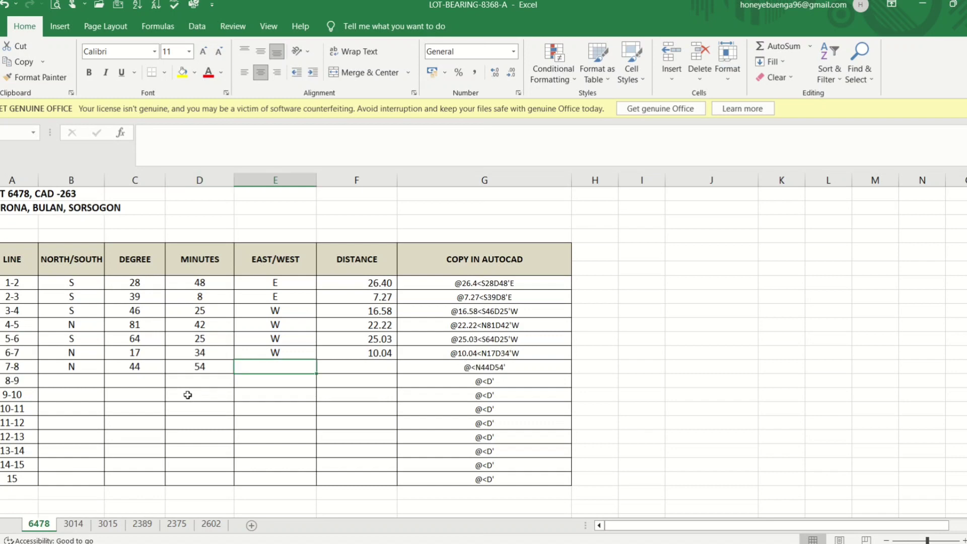
pyautogui.write('W')
pyautogui.press('Tab')
pyautogui.write('11.69')
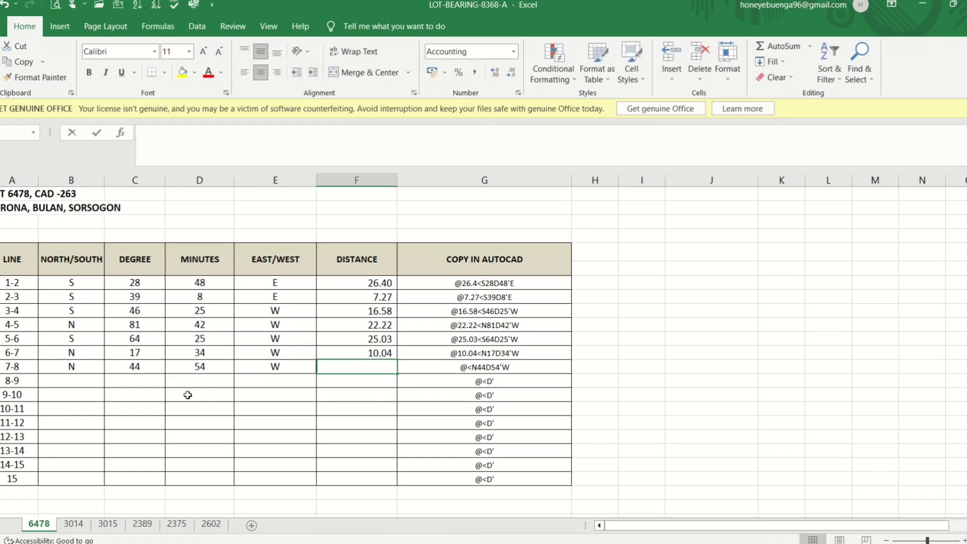
pyautogui.press('Return')
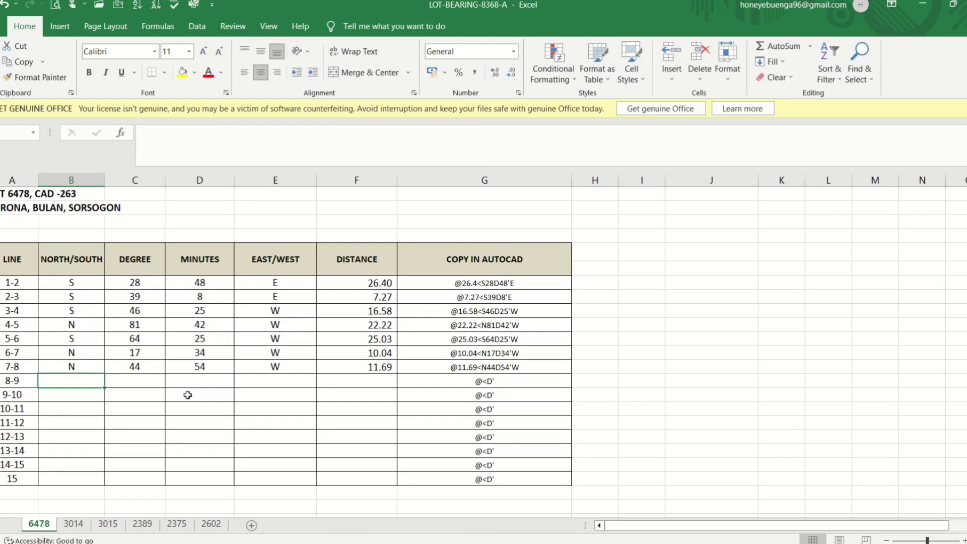
# Fill line 8-9 as N 40° 46' E with distance 22.14.
pyautogui.write('N')
pyautogui.press('Tab')
pyautogui.write('40')
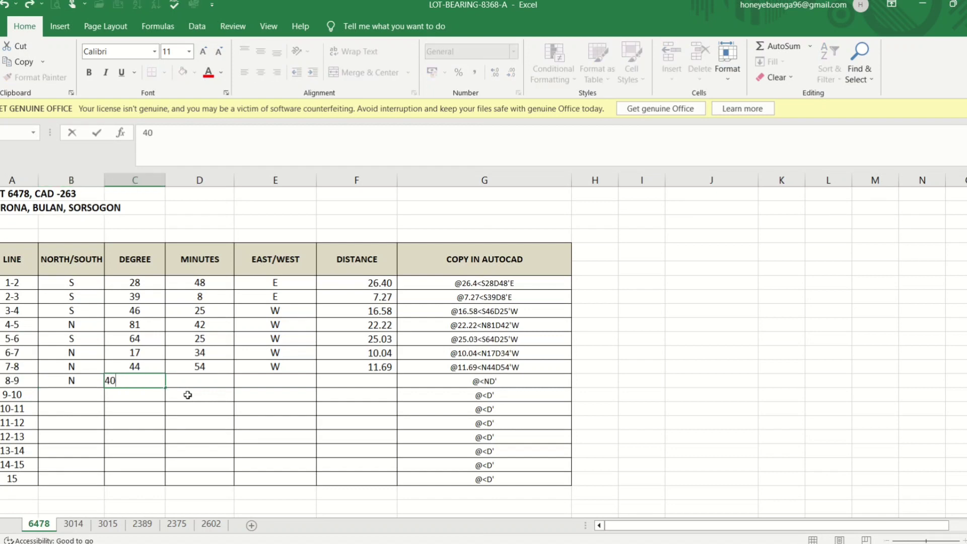
pyautogui.press('Tab')
pyautogui.write('46')
pyautogui.press('Tab')
pyautogui.write('E')
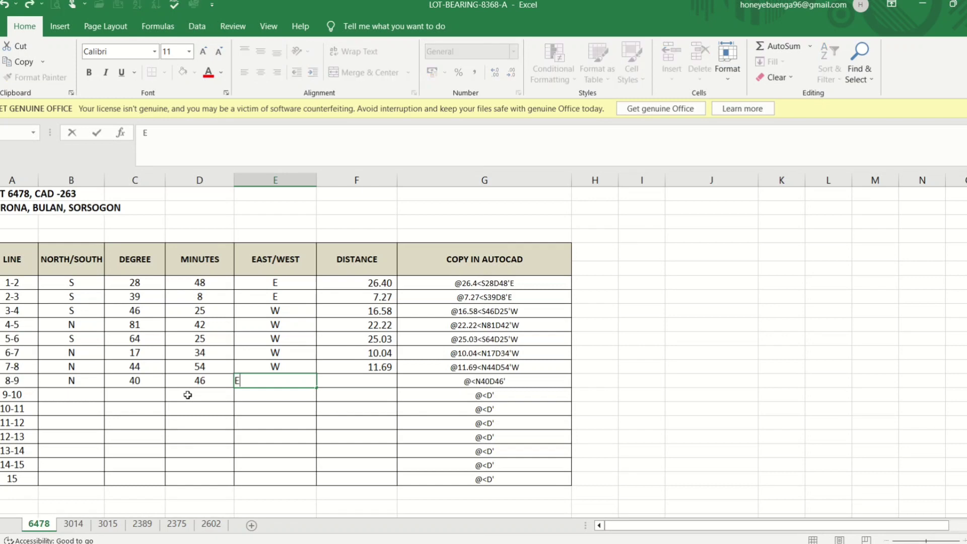
pyautogui.press('Tab')
pyautogui.write('22.1')
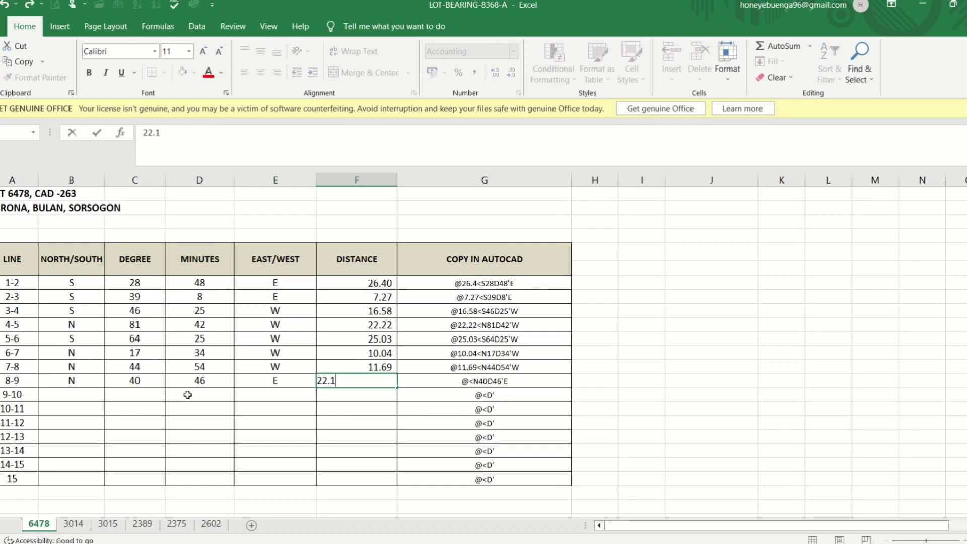
pyautogui.write('4')
pyautogui.press('Return')
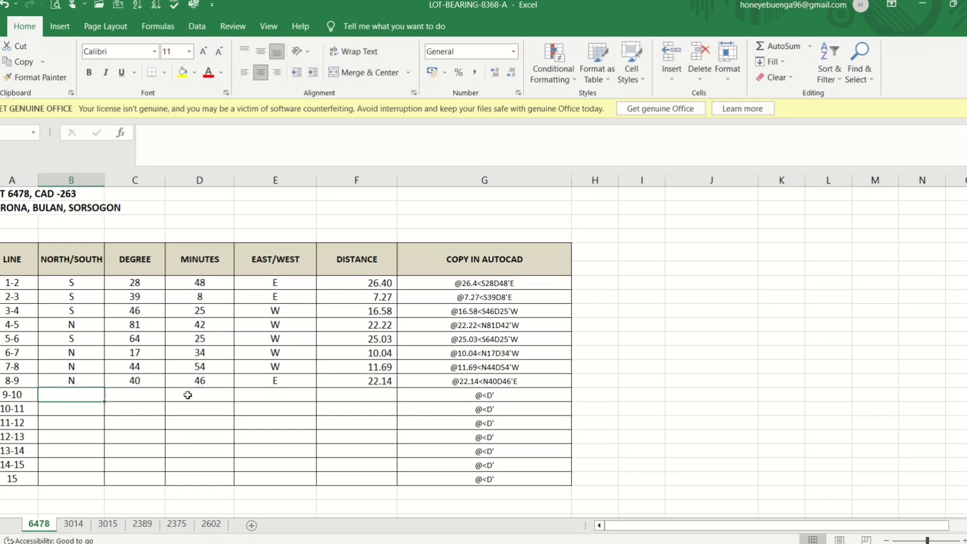
# Fill line 9-10 as N 74° 54' E with distance 28.04.
pyautogui.write('N')
pyautogui.press('Tab')
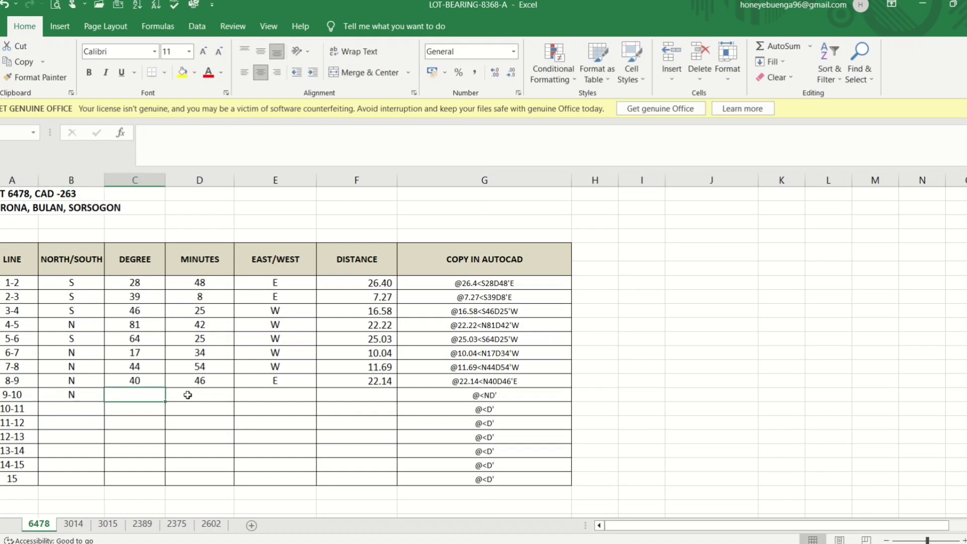
pyautogui.write('74')
pyautogui.press('Tab')
pyautogui.write('54')
pyautogui.press('Tab')
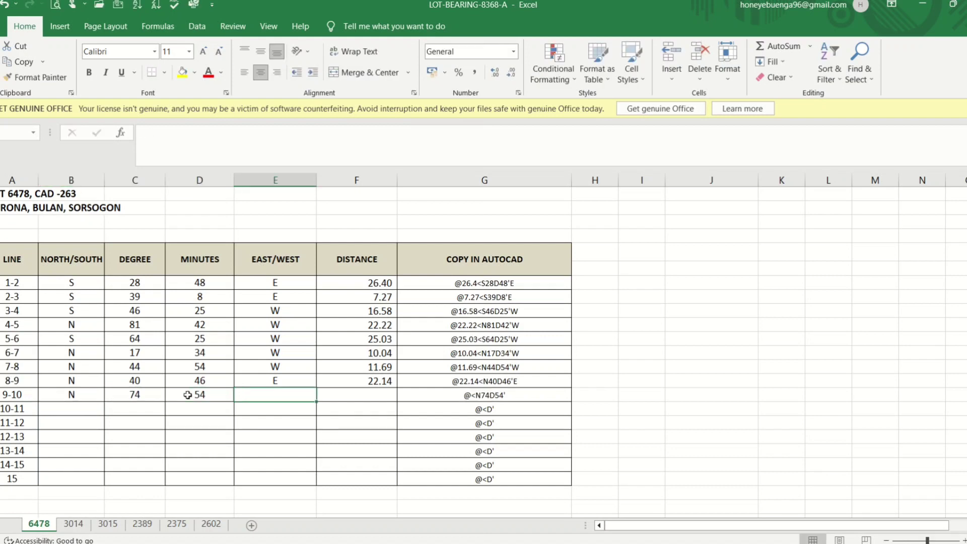
pyautogui.write('E')
pyautogui.press('Tab')
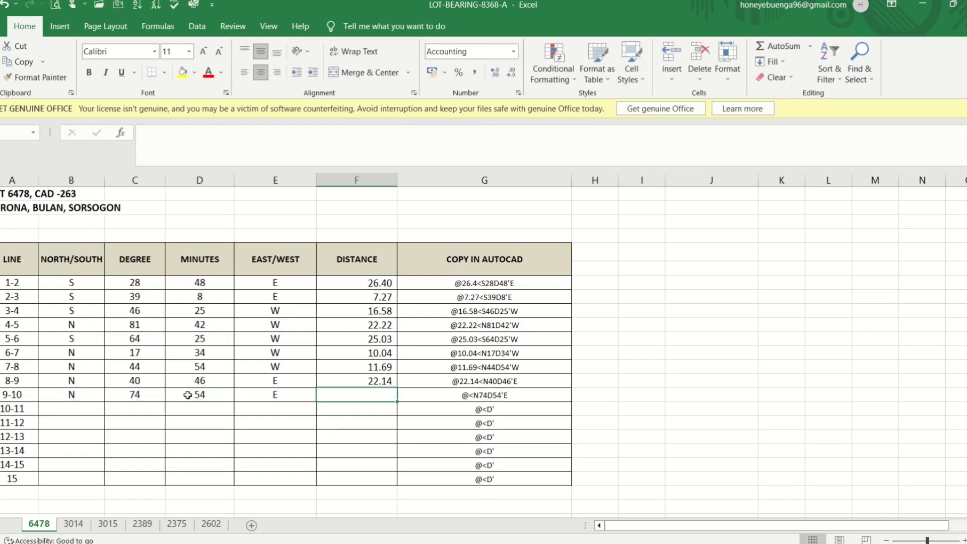
pyautogui.write('28.04')
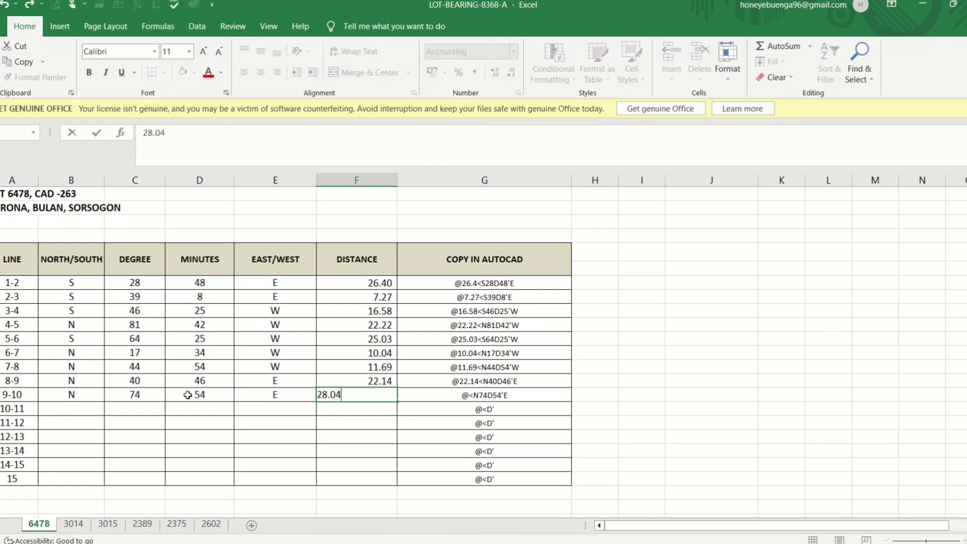
pyautogui.press('Return')
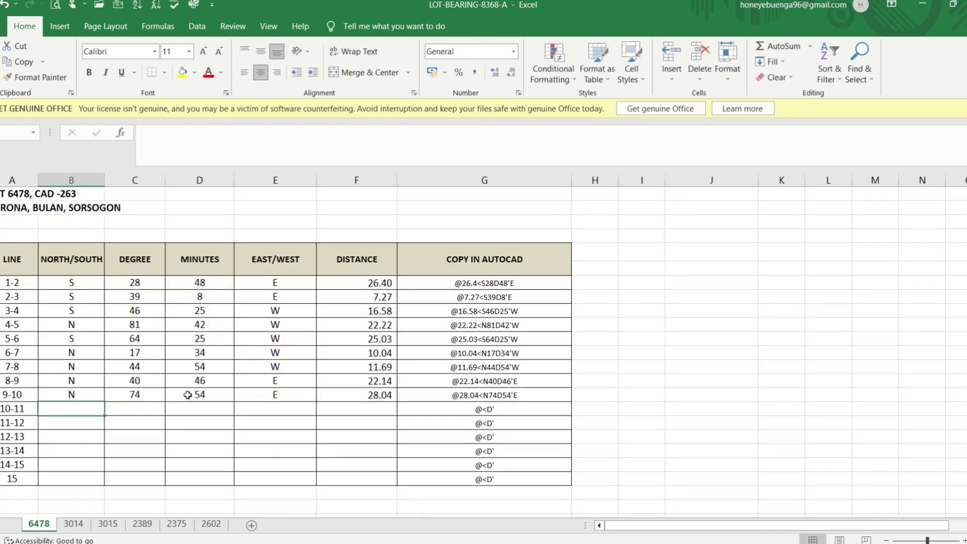
# Fill line 10-11 as N 25° 58' W with distance 19.62.
pyautogui.write('N')
pyautogui.press('Tab')
pyautogui.write('25')
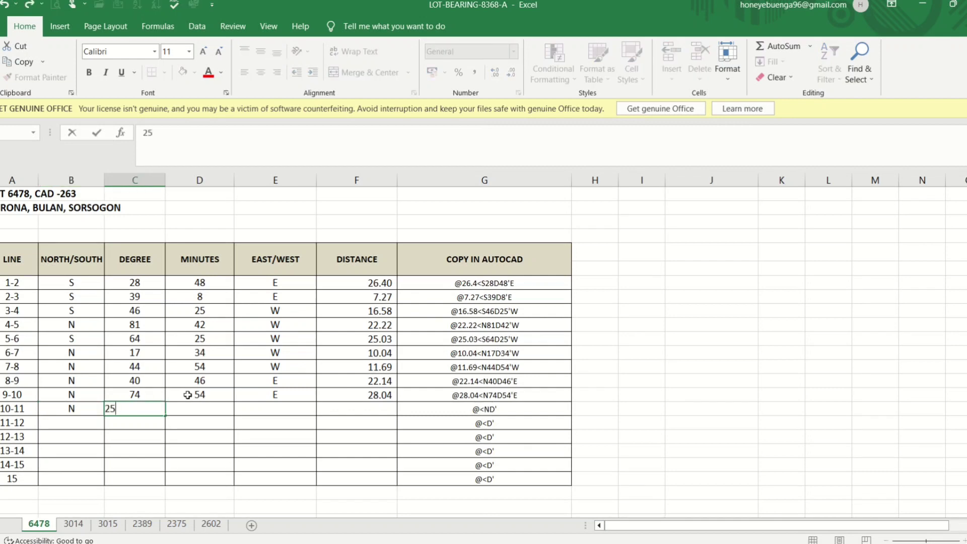
pyautogui.write('.58')
pyautogui.press('BackSpace')
pyautogui.press('BackSpace')
pyautogui.press('BackSpace')
pyautogui.press('Tab')
pyautogui.write('58')
pyautogui.press('Tab')
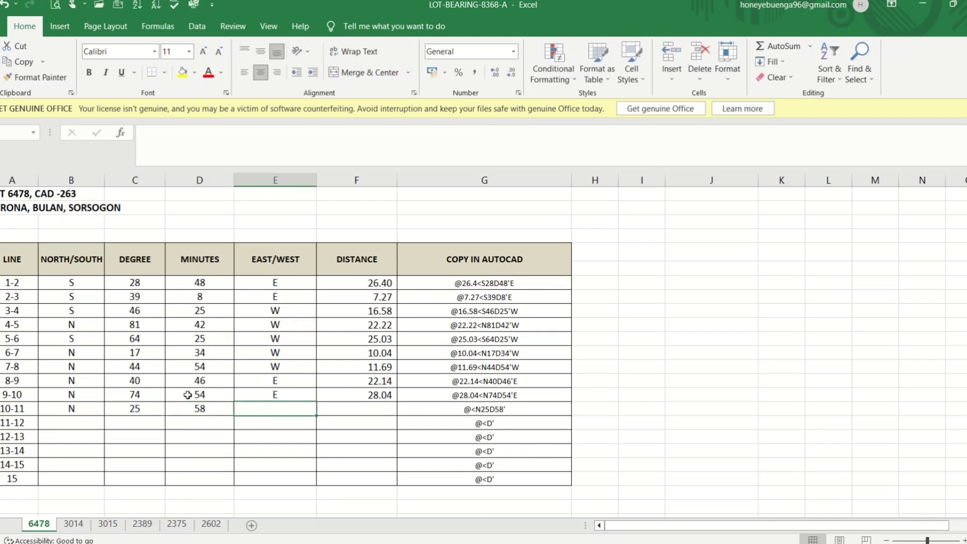
pyautogui.write('W')
pyautogui.press('Tab')
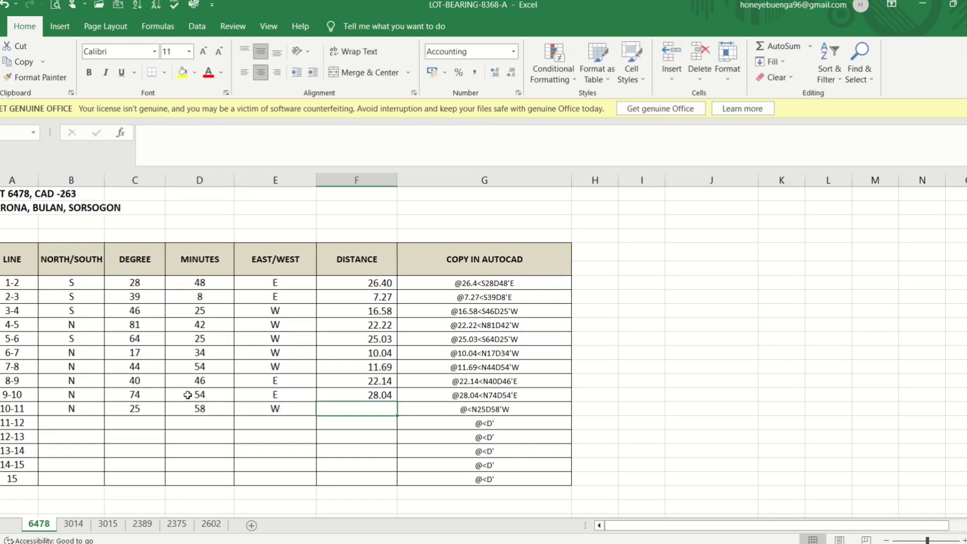
pyautogui.write('19.62')
pyautogui.press('Return')
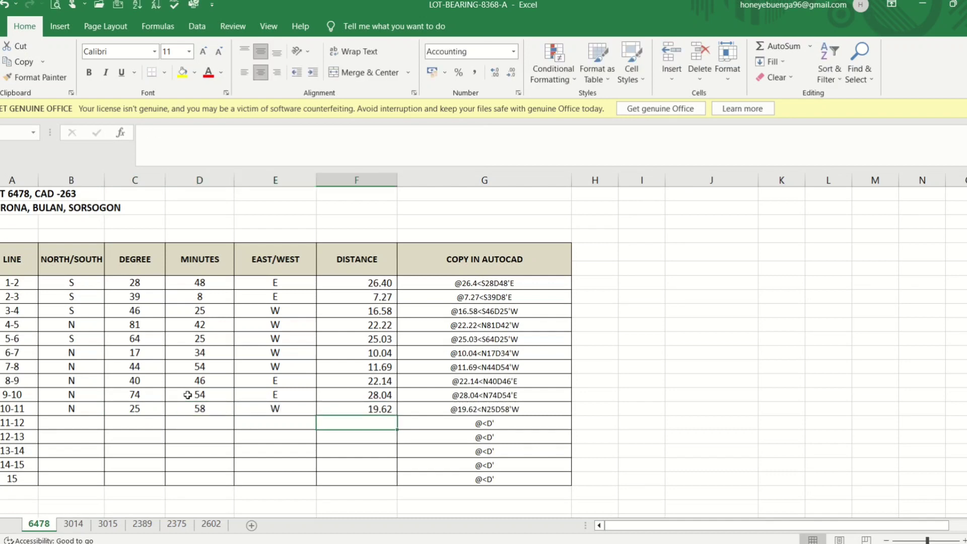
# Fill line 11-12 as S 56° 38' E with distance 20.28.
pyautogui.press('Left')
pyautogui.press('Left')
pyautogui.press('Left')
pyautogui.press('Left')
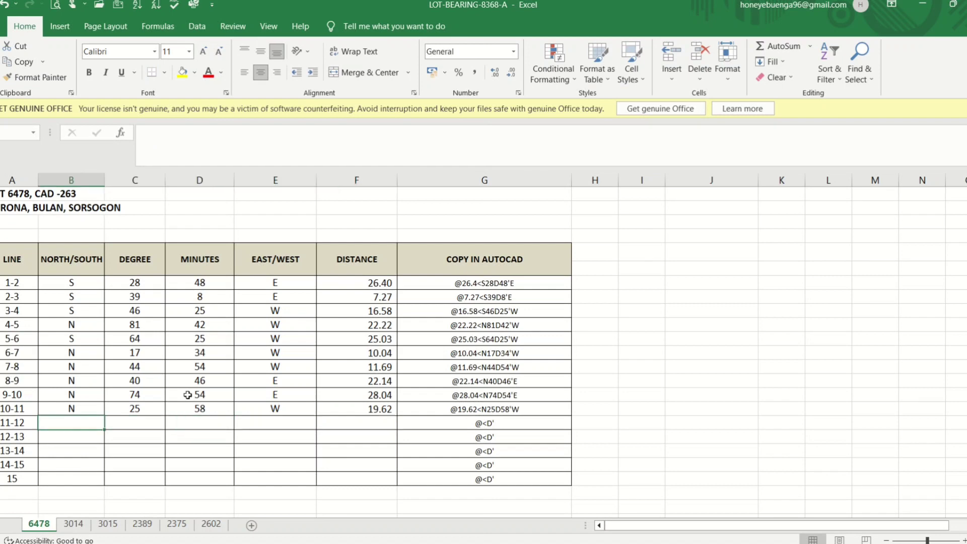
pyautogui.write('S')
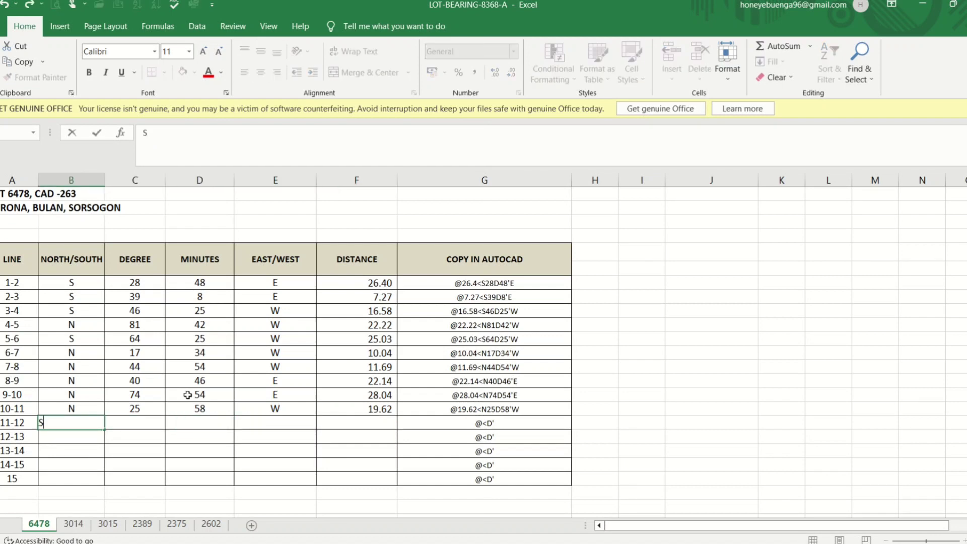
pyautogui.press('Tab')
pyautogui.write('56')
pyautogui.press('Tab')
pyautogui.write('38')
pyautogui.press('Tab')
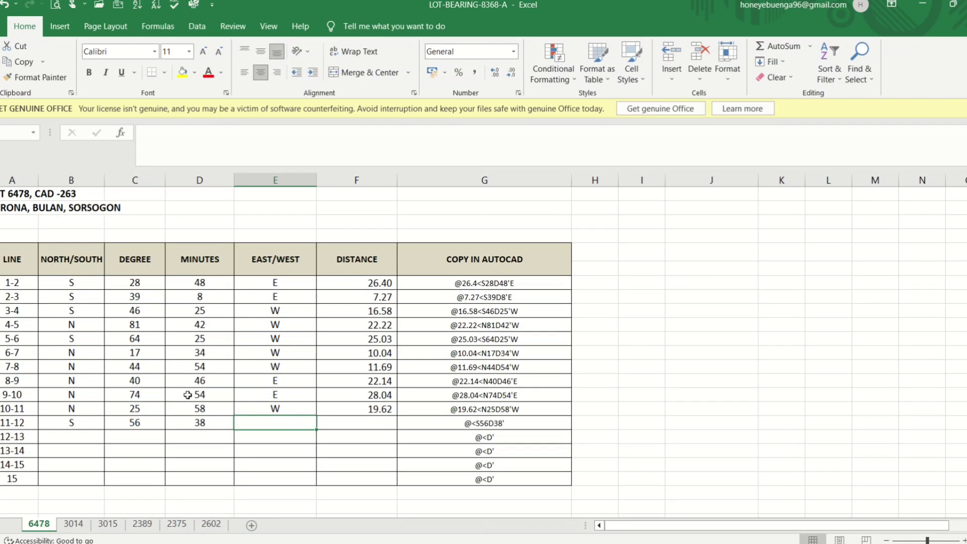
pyautogui.write('E')
pyautogui.press('Tab')
pyautogui.write('2')
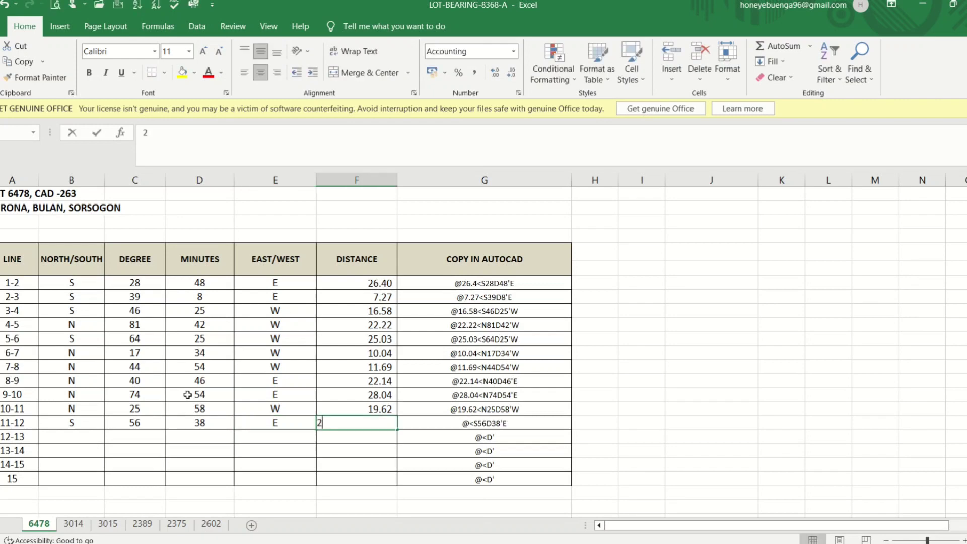
pyautogui.write('.')
pyautogui.press('BackSpace')
pyautogui.write('0.28')
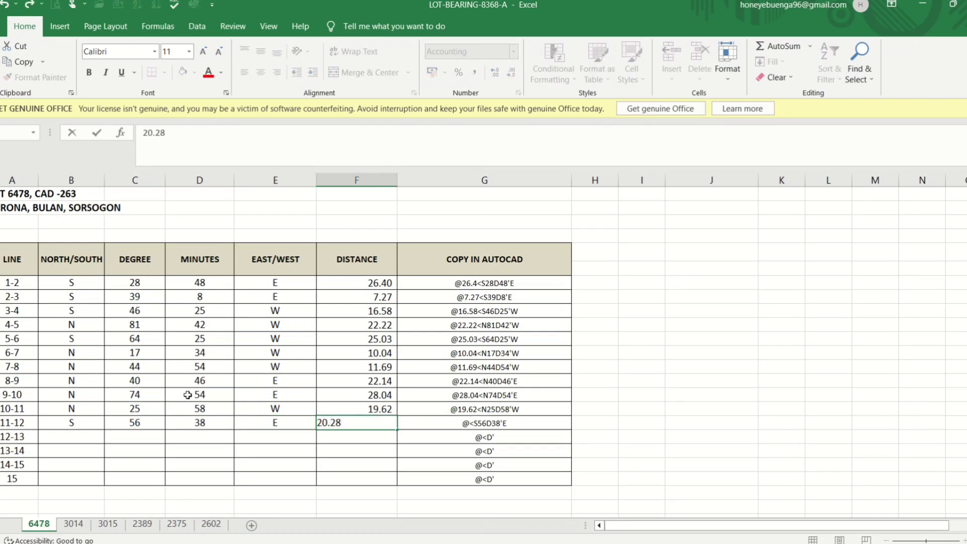
pyautogui.press('Return')
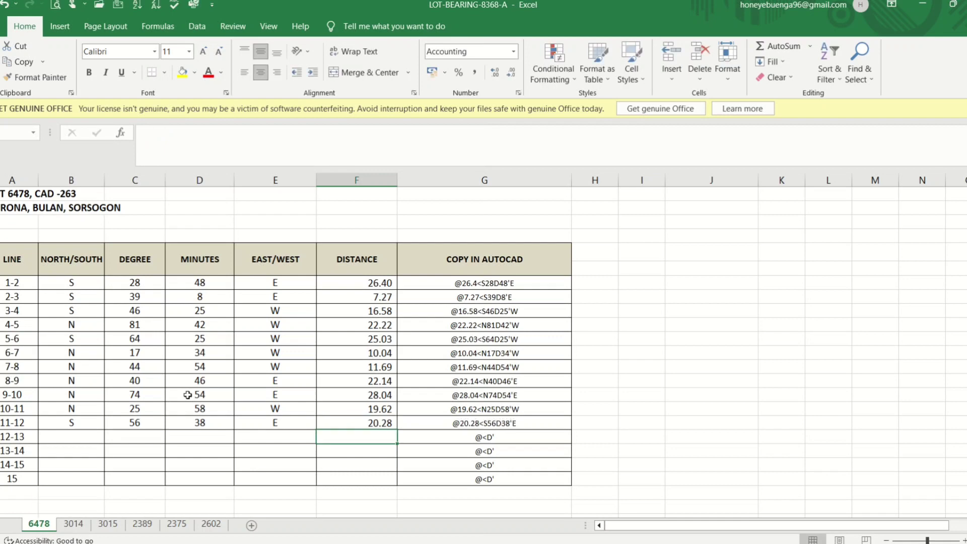
# Change cell A11's label to 11-1 and clear the contents of A12:G15.
pyautogui.click(170, 133)
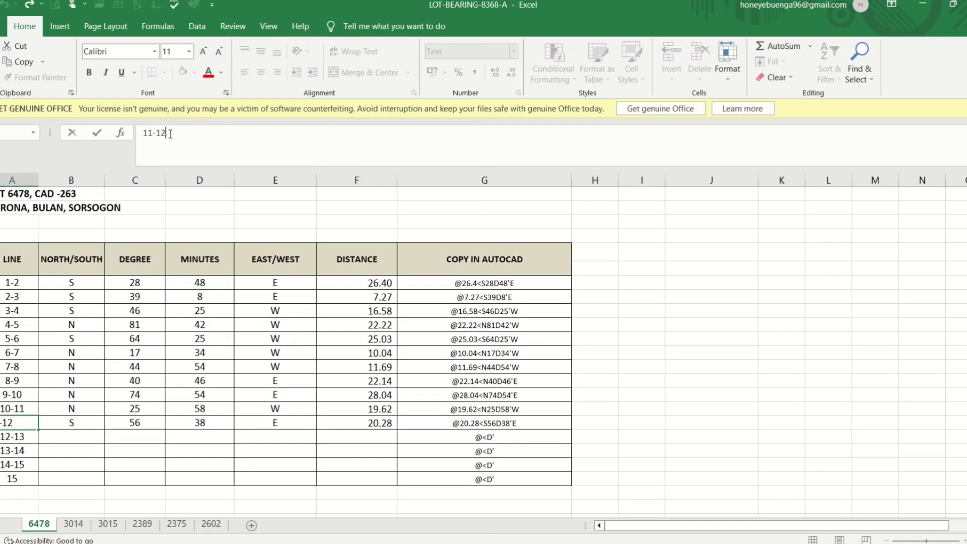
pyautogui.press('Return')
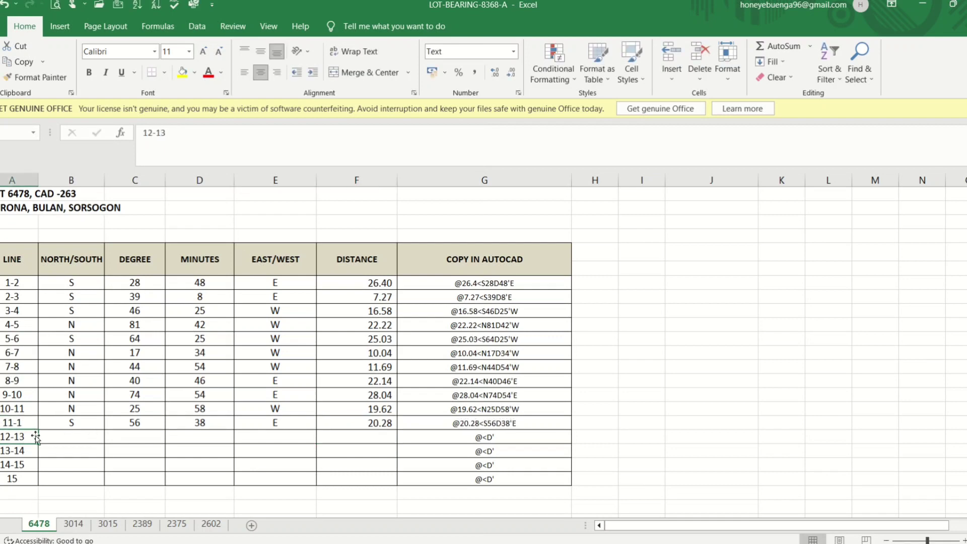
pyautogui.moveTo(37, 437); pyautogui.dragTo(476, 476)
pyautogui.rightClick(476, 476)
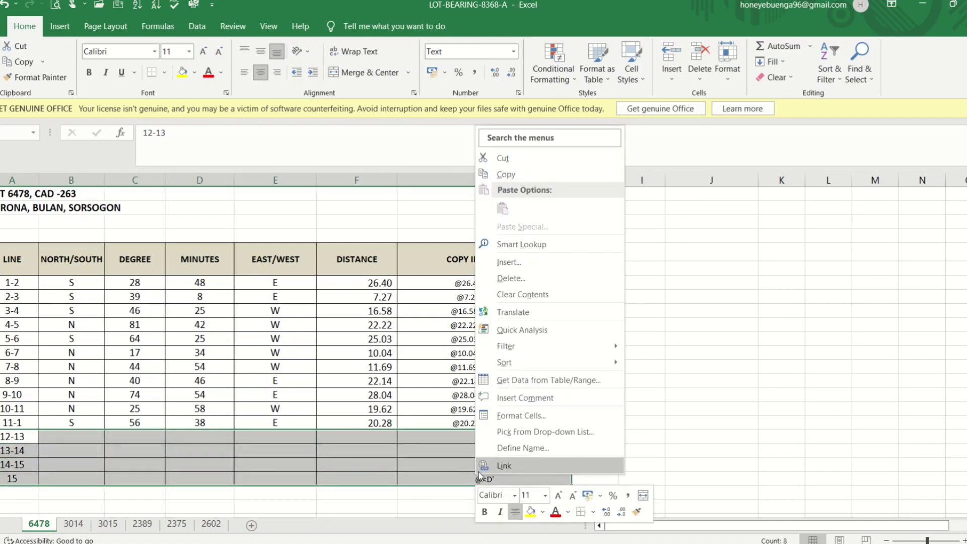
pyautogui.click(537, 293)
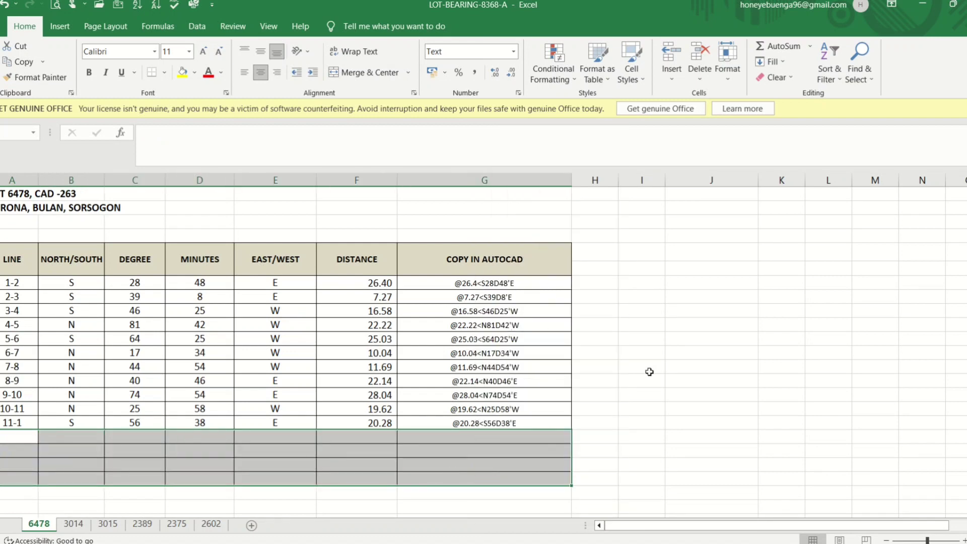
pyautogui.click(649, 372)
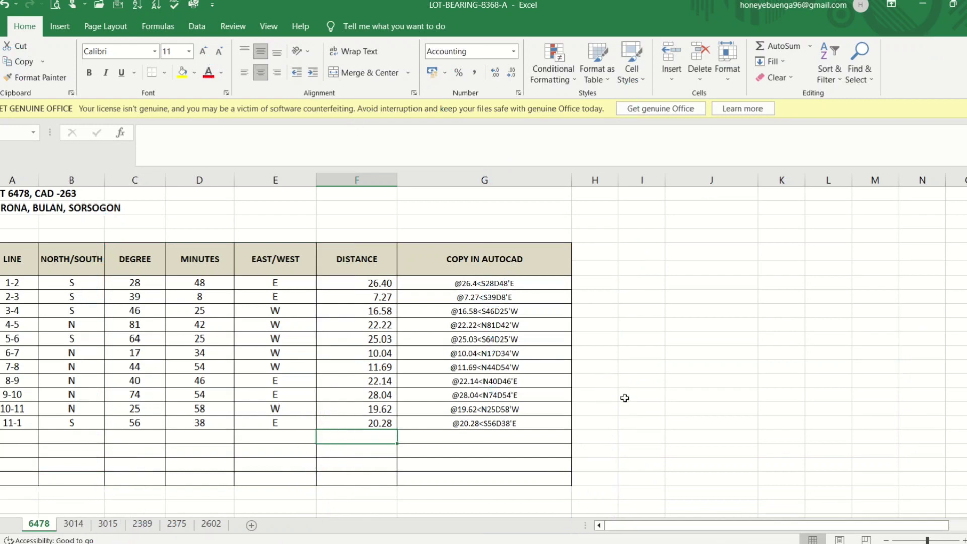
pyautogui.click(624, 397)
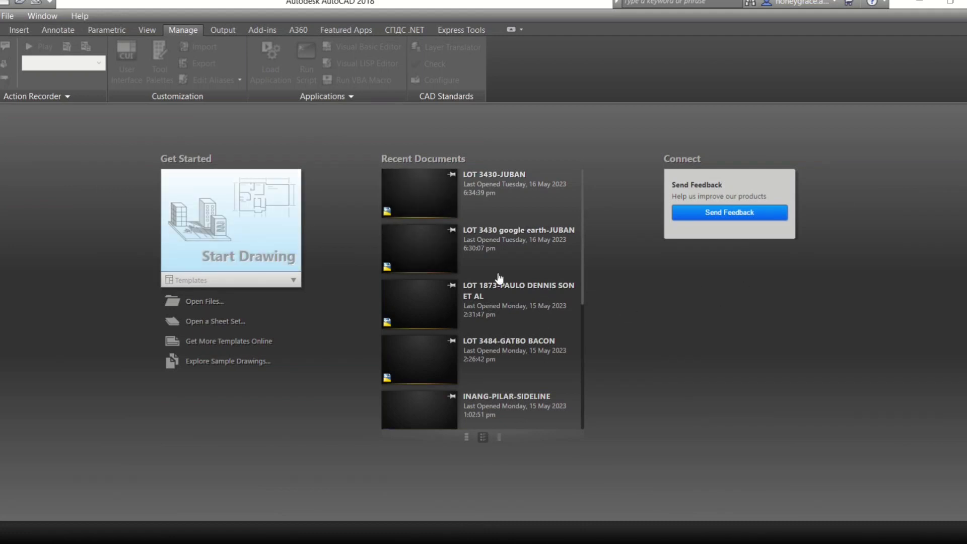
# Start a blank AutoCAD drawing and copy the COPY IN AUTOCAD bearings G7:G17 from Excel.
pyautogui.click(220, 254)
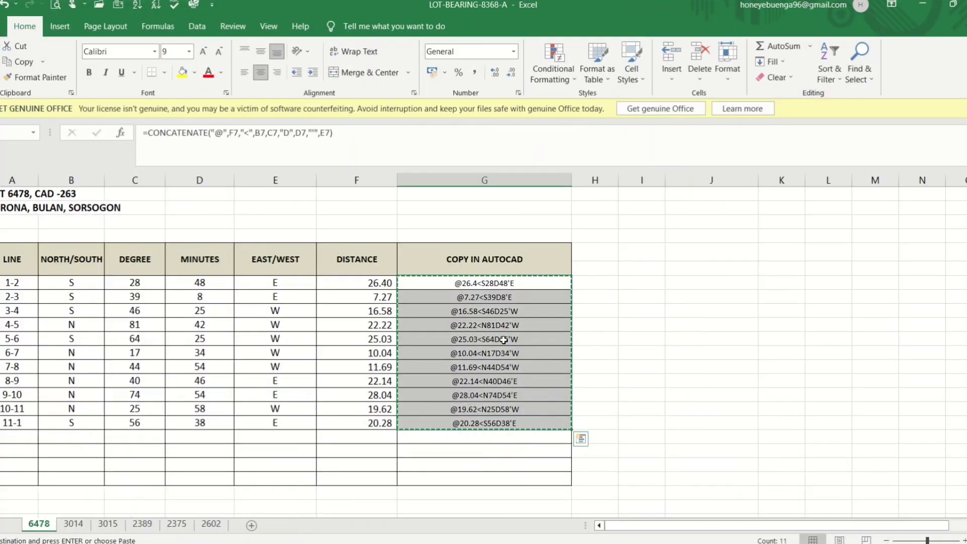
pyautogui.rightClick(505, 345)
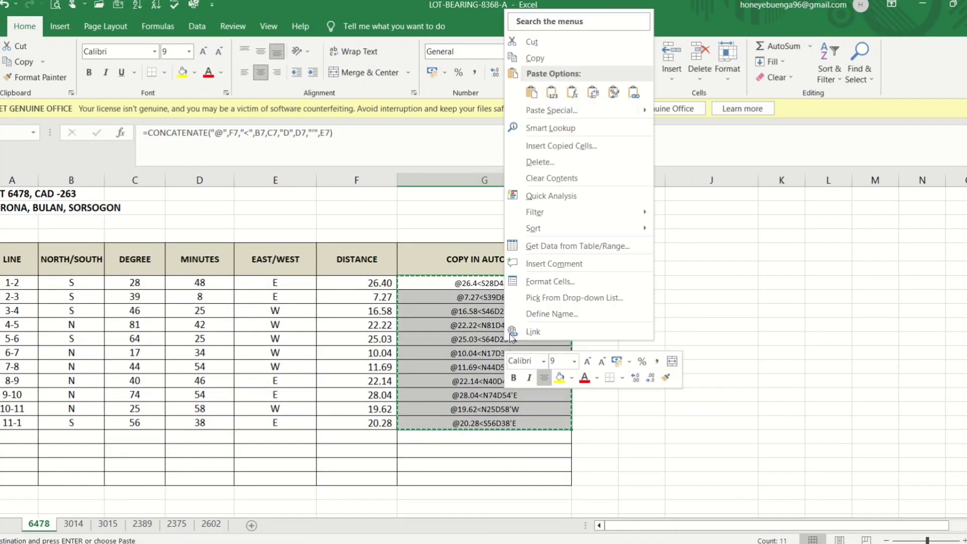
pyautogui.press('Escape')
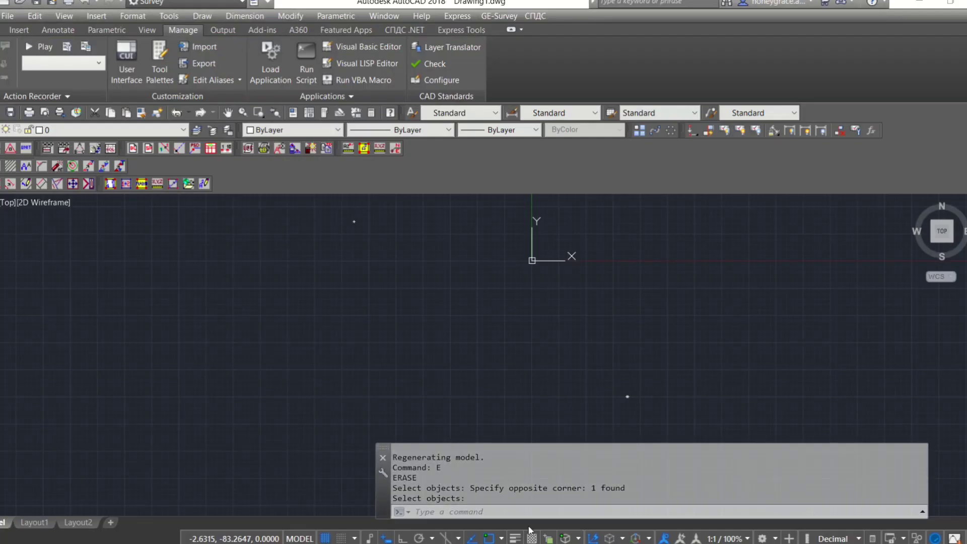
pyautogui.click(475, 514)
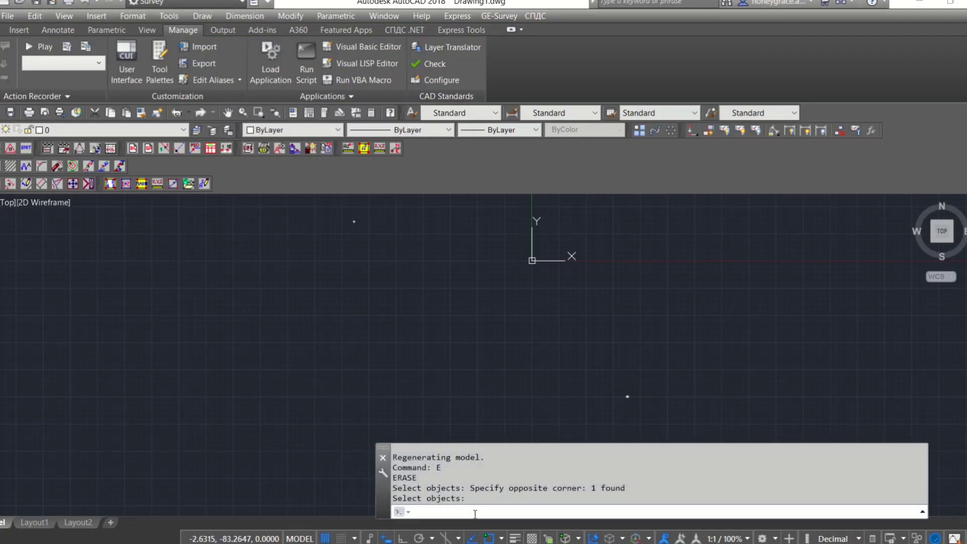
# Draw a PL polyline from a picked start point, pasting the copied bearings as its segments.
pyautogui.write('PLINE')
pyautogui.press('Return')
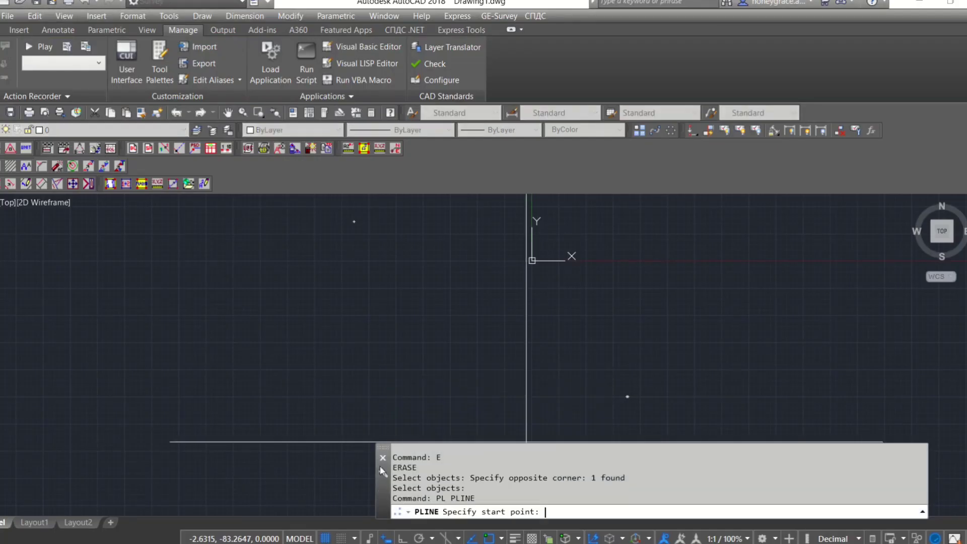
pyautogui.click(173, 398)
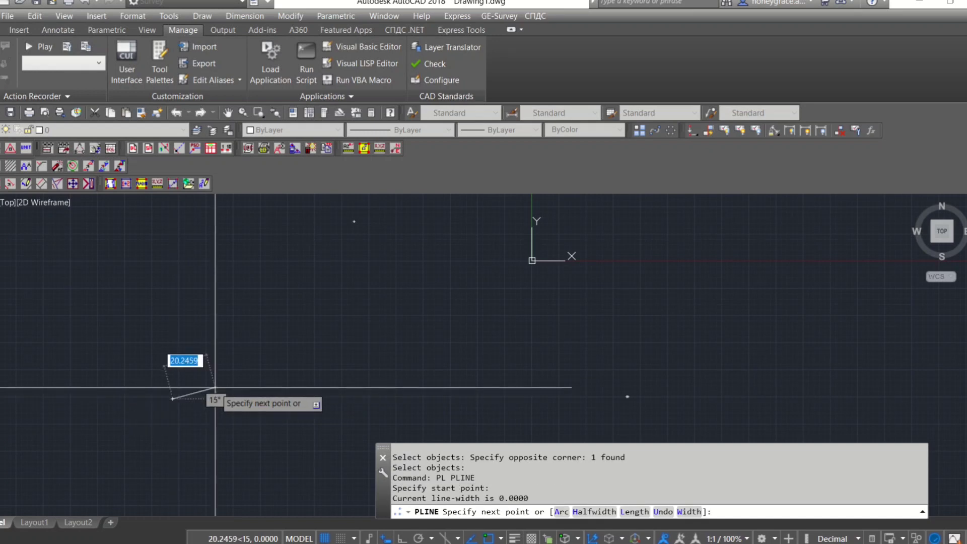
pyautogui.rightClick(739, 515)
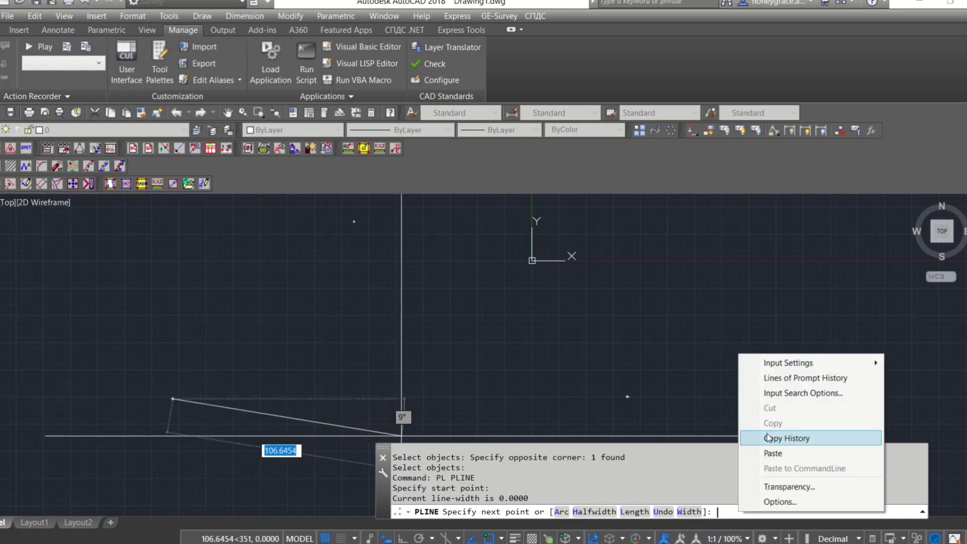
pyautogui.click(773, 453)
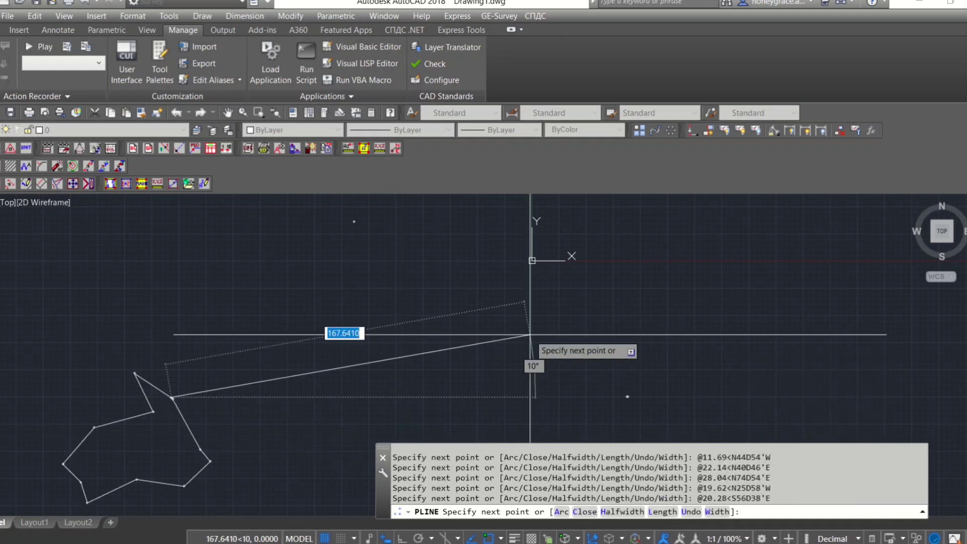
# End the polyline, centre the lot outline in the view, and return to Excel.
pyautogui.press('Escape')
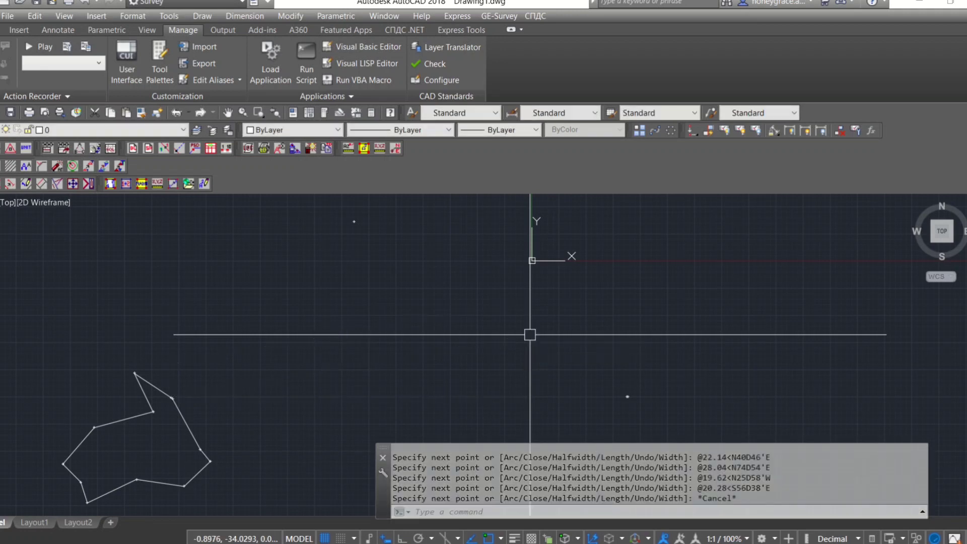
pyautogui.moveTo(167, 481); pyautogui.dragTo(345, 404)
pyautogui.scroll(2, 345, 404)
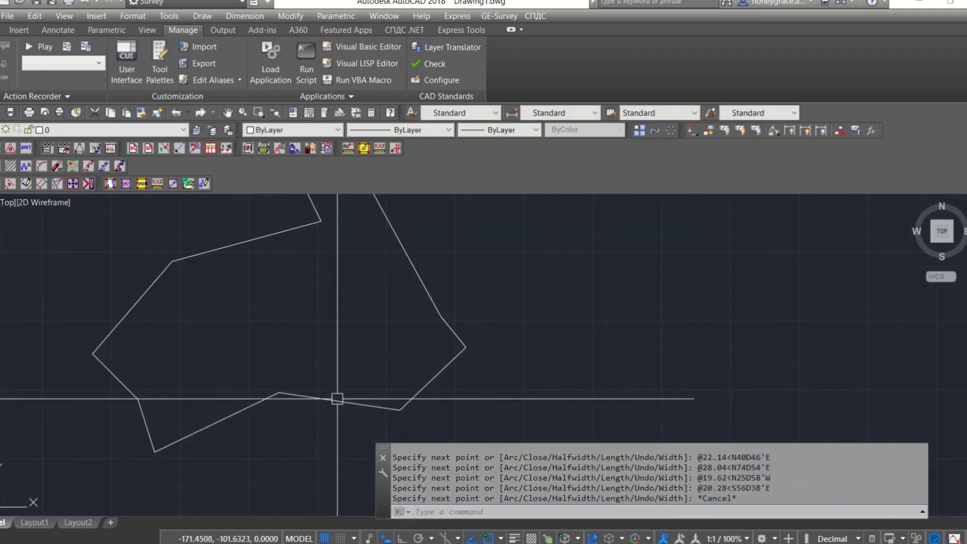
pyautogui.moveTo(363, 346)
pyautogui.mouseDown()
pyautogui.moveTo(465, 372)
pyautogui.moveTo(561, 365)
pyautogui.mouseUp()
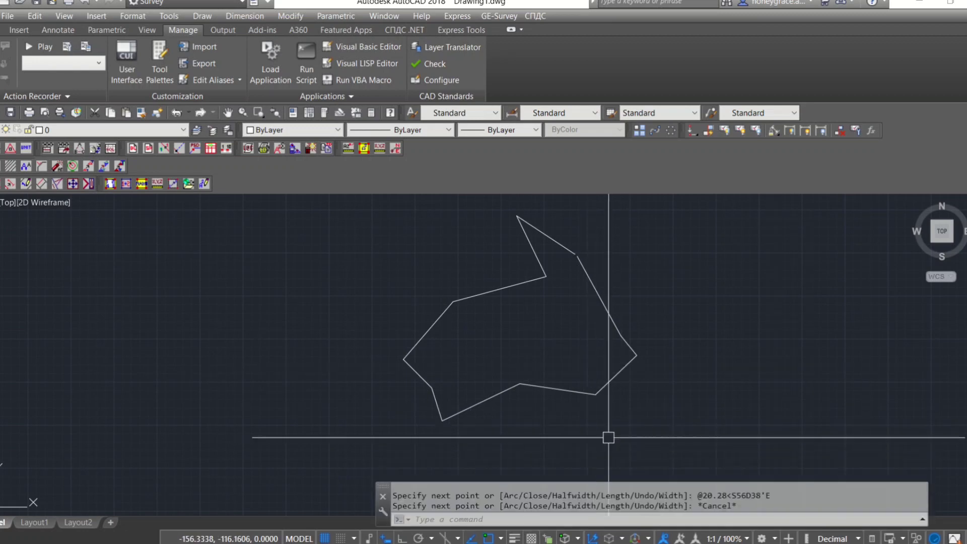
pyautogui.scroll(-2, 557, 410)
pyautogui.scroll(2, 441, 386)
pyautogui.moveTo(460, 377); pyautogui.dragTo(607, 384)
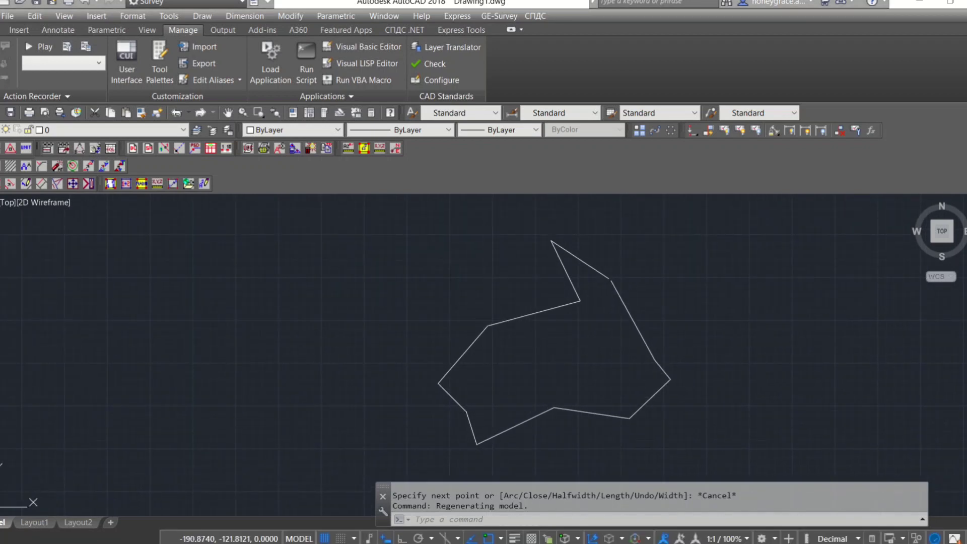
pyautogui.hotkey('alt', 'Tab')
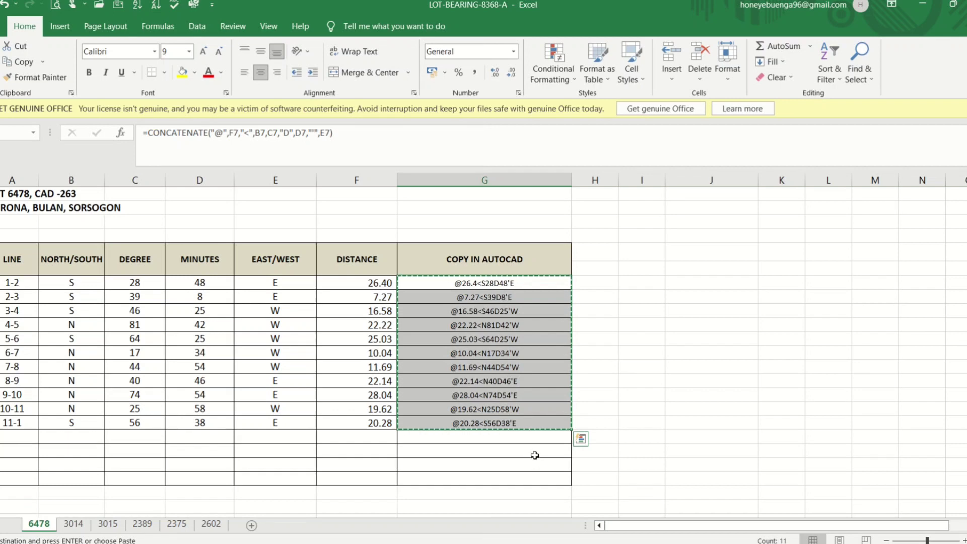
# Cancel the copy marquee on the bearings, select cell A18, and return to AutoCAD.
pyautogui.press('Escape')
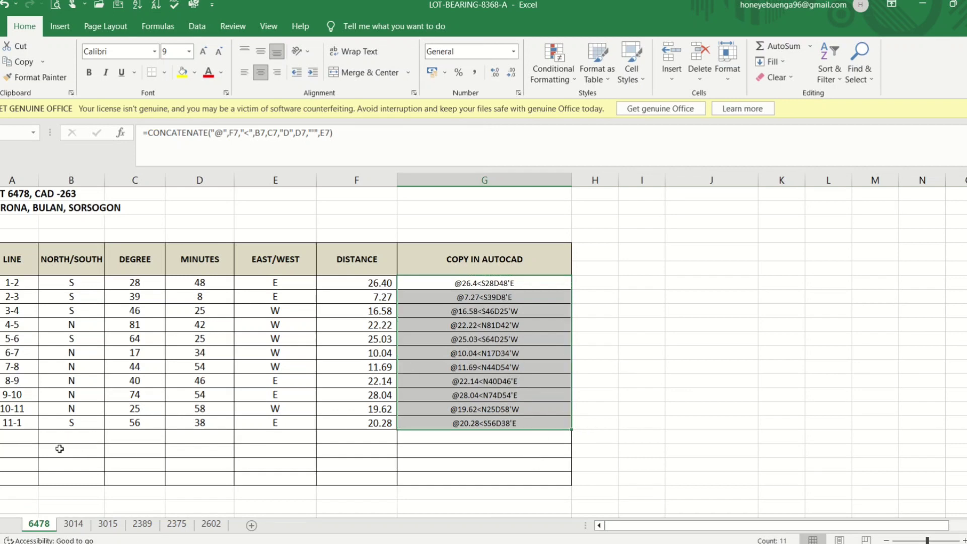
pyautogui.click(20, 436)
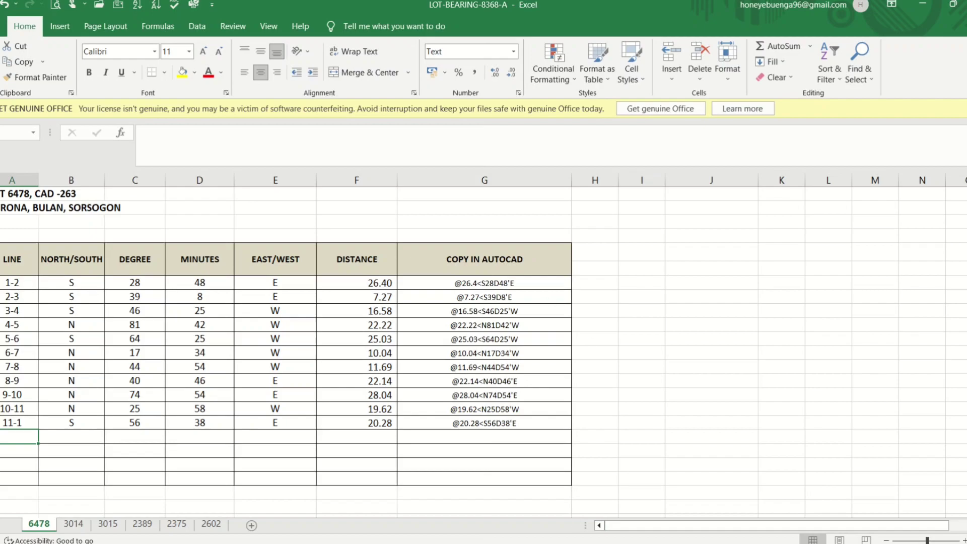
pyautogui.hotkey('alt', 'Tab')
pyautogui.scroll(-2, 654, 453)
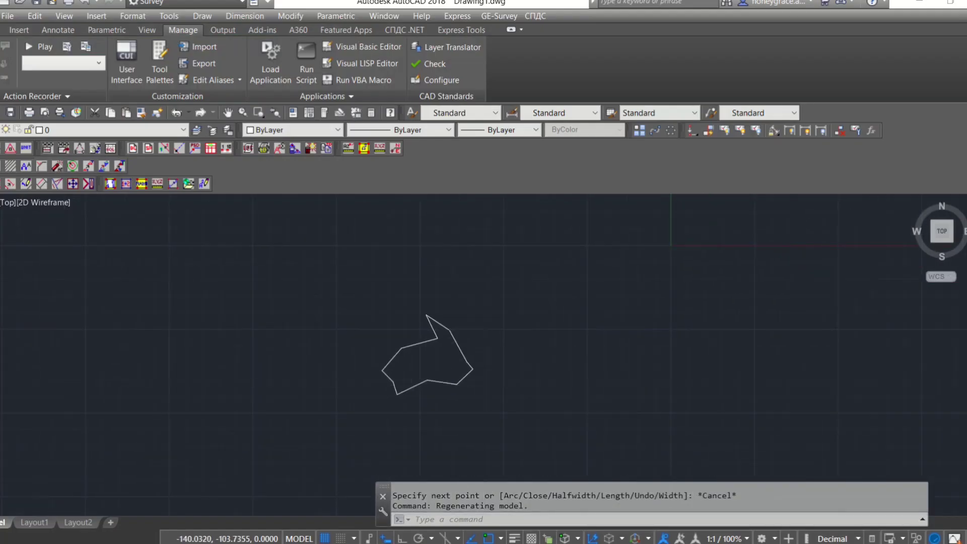
pyautogui.scroll(2, 484, 383)
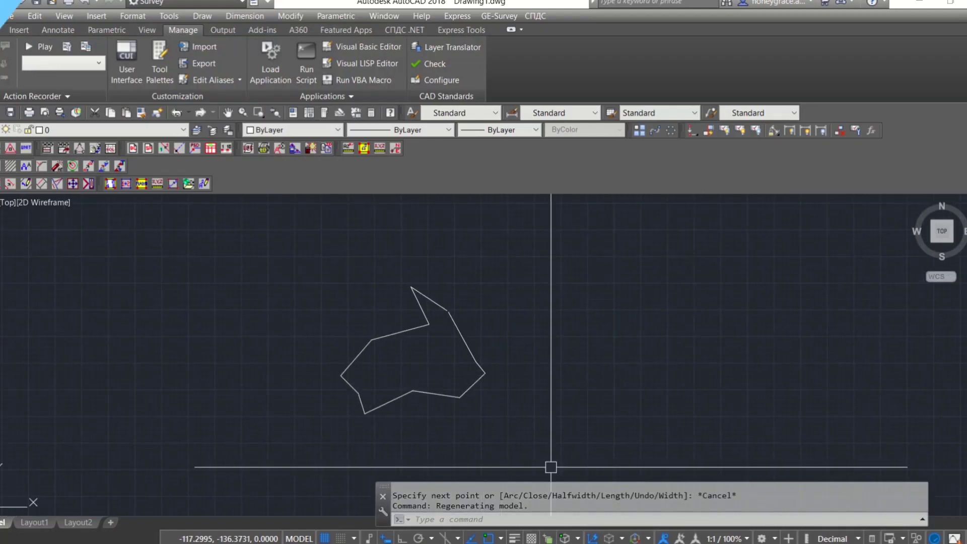